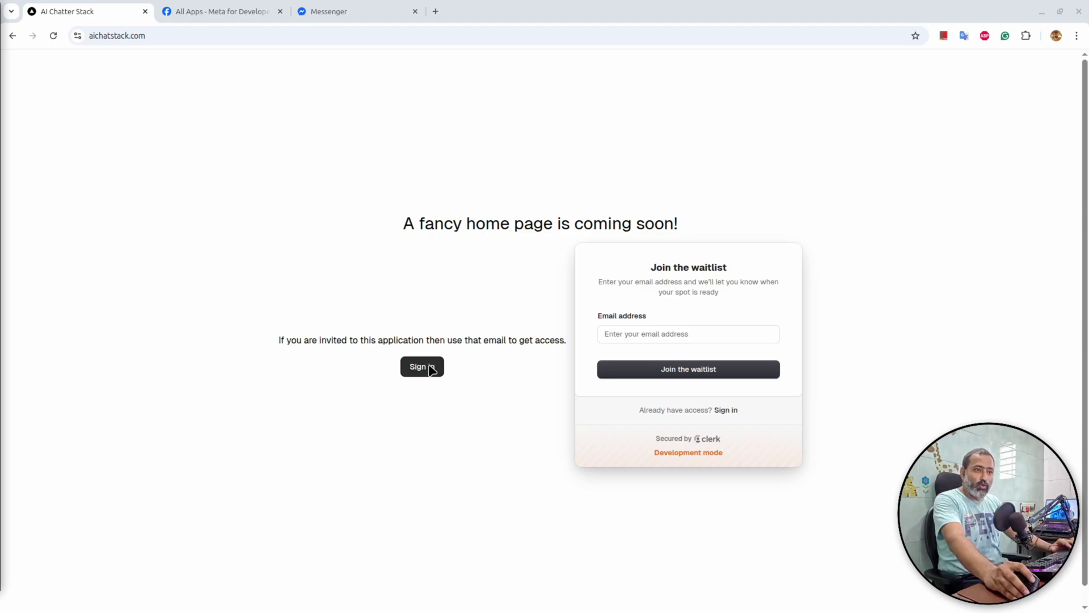
Go from the aichatstack.com waitlist home page to the sign-in form
click(430, 369)
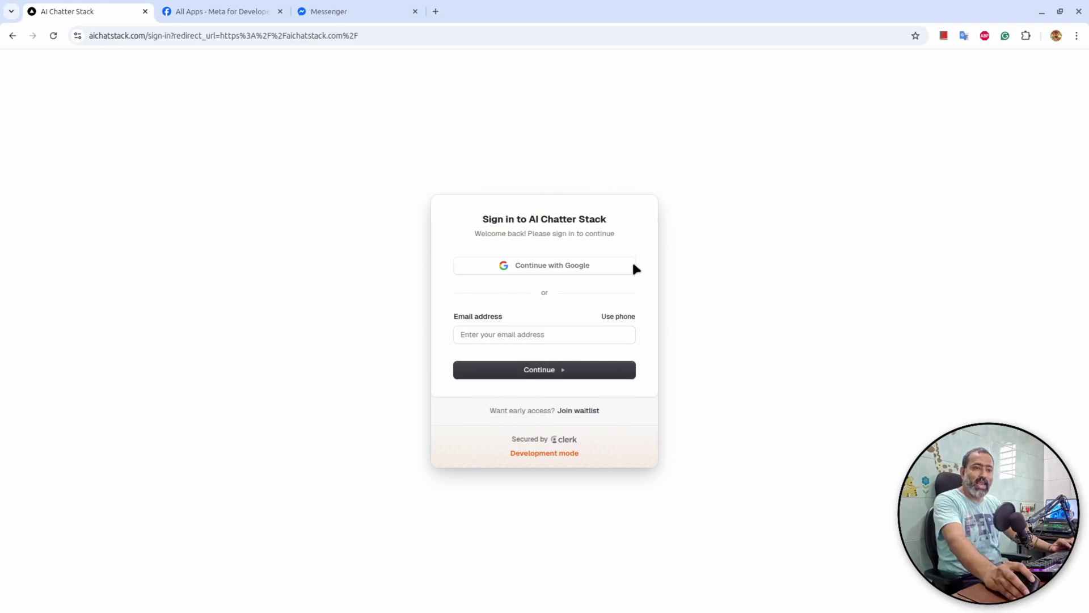
Sign in to AI Chatter Stack with a Google account and approve the consent screen
click(561, 272)
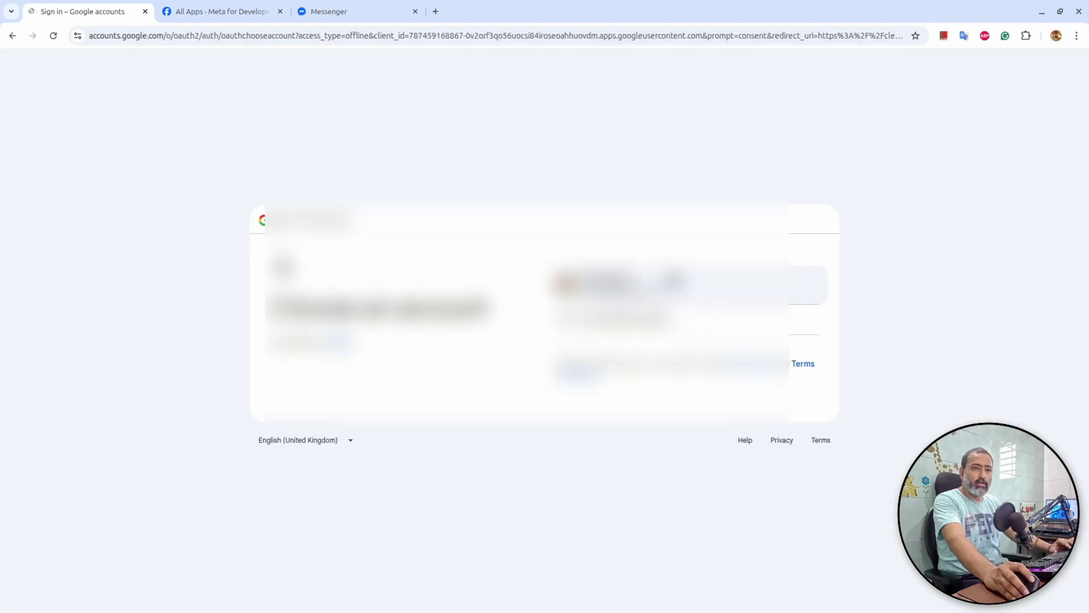
click(624, 284)
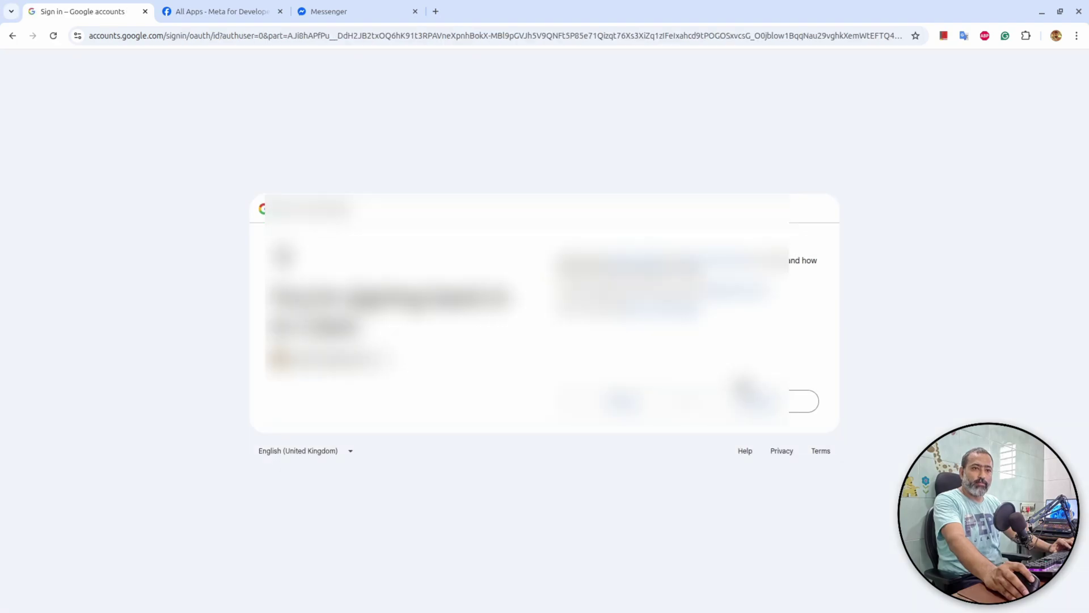
click(749, 400)
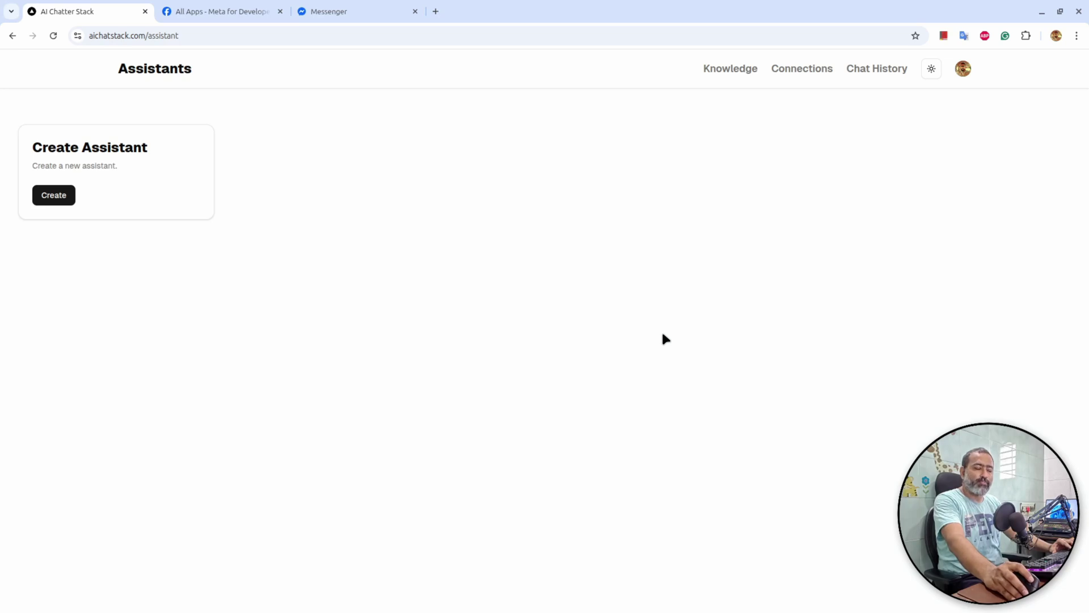
Browse the Knowledge, Connections and Chat History pages, then start creating a new assistant
click(741, 73)
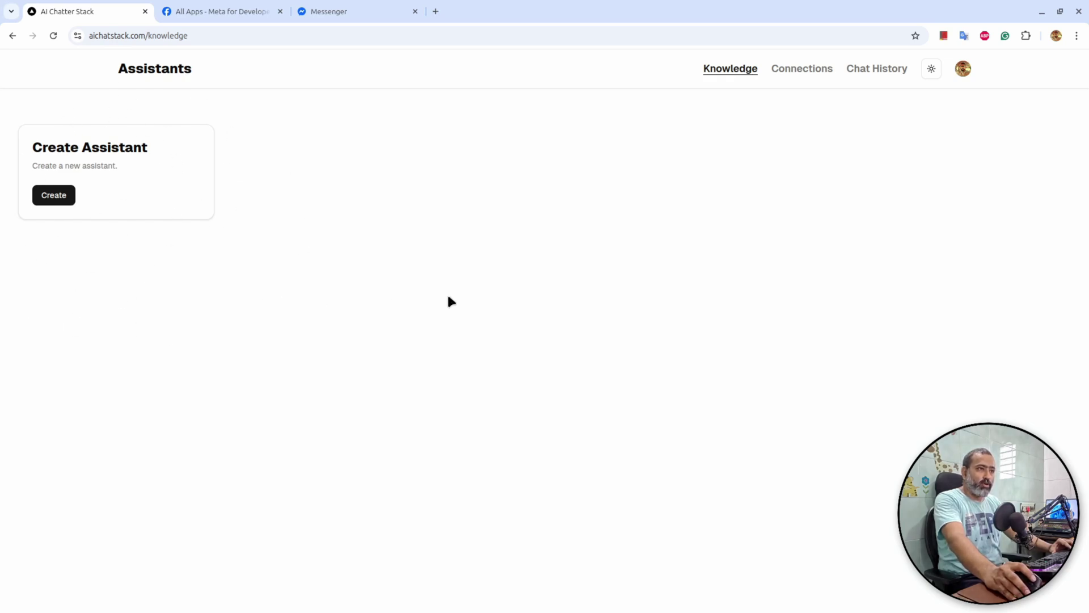
click(808, 70)
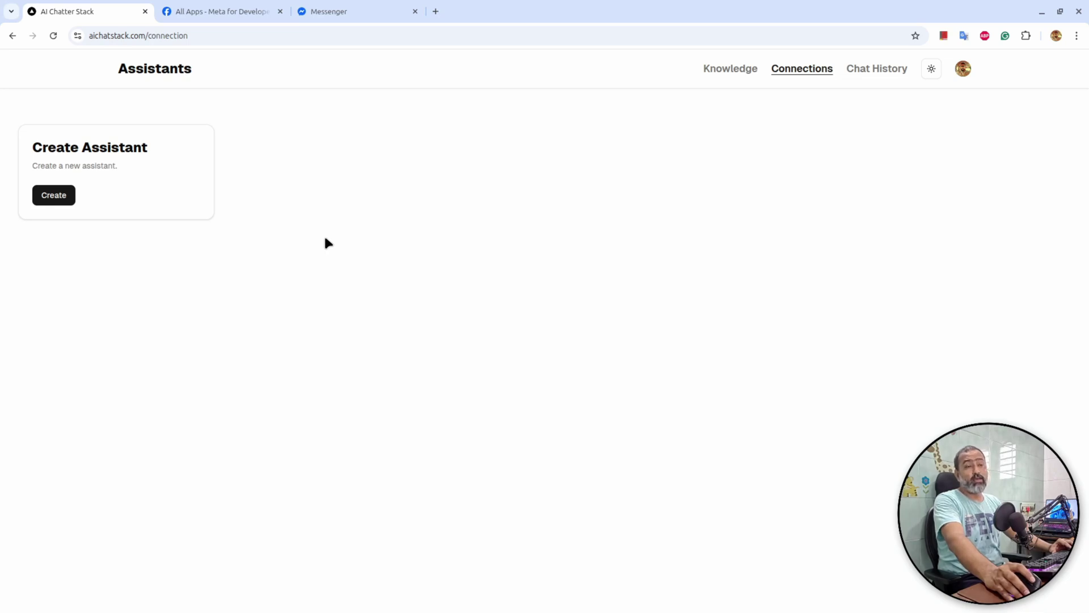
click(871, 72)
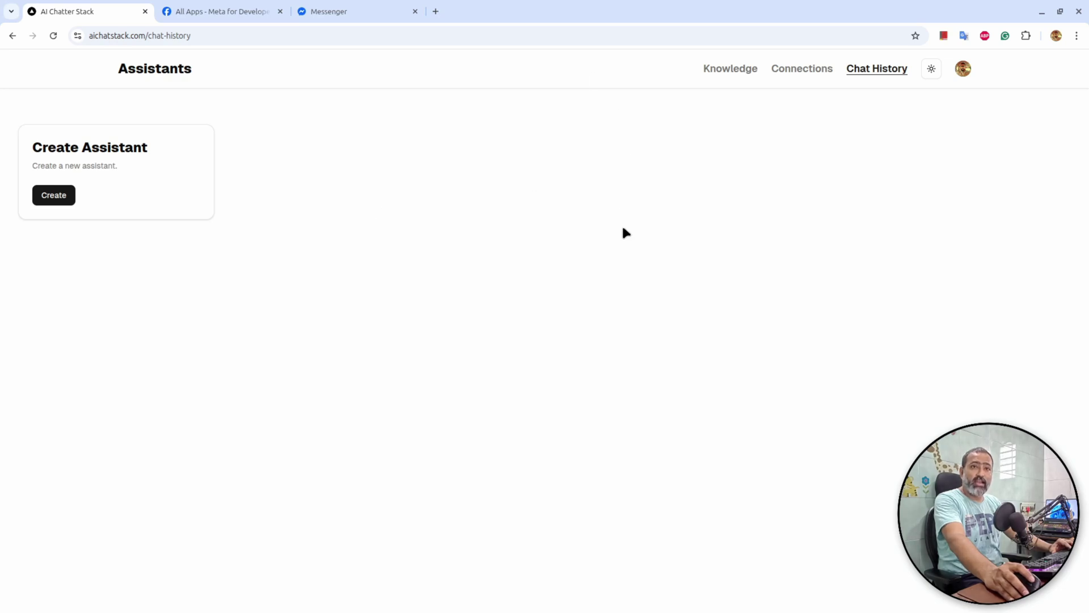
click(68, 199)
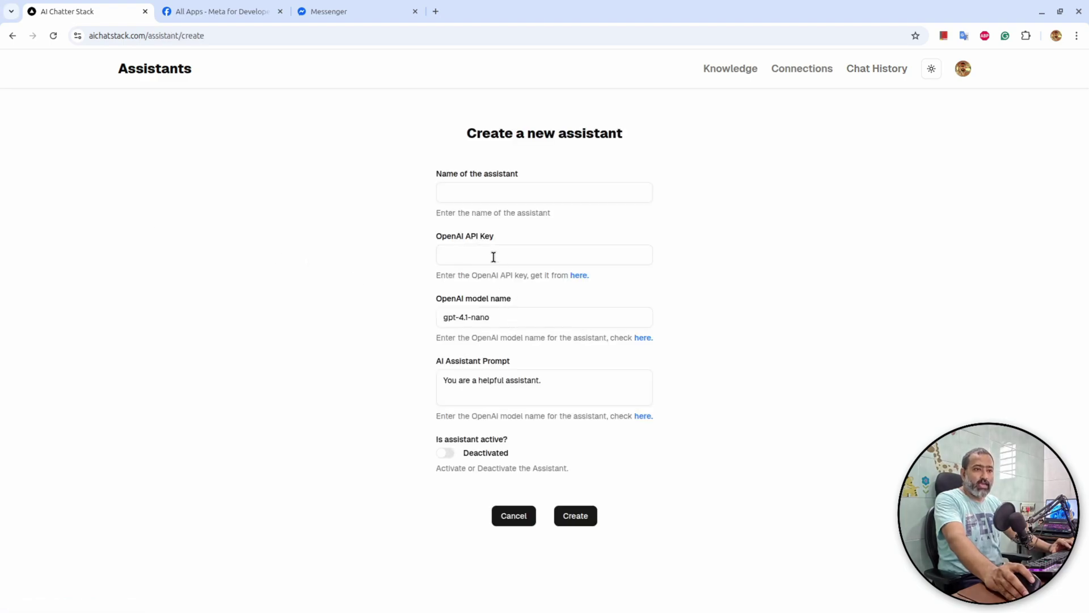
Enter the assistant's name and paste the OpenAI API key from another window
click(450, 191)
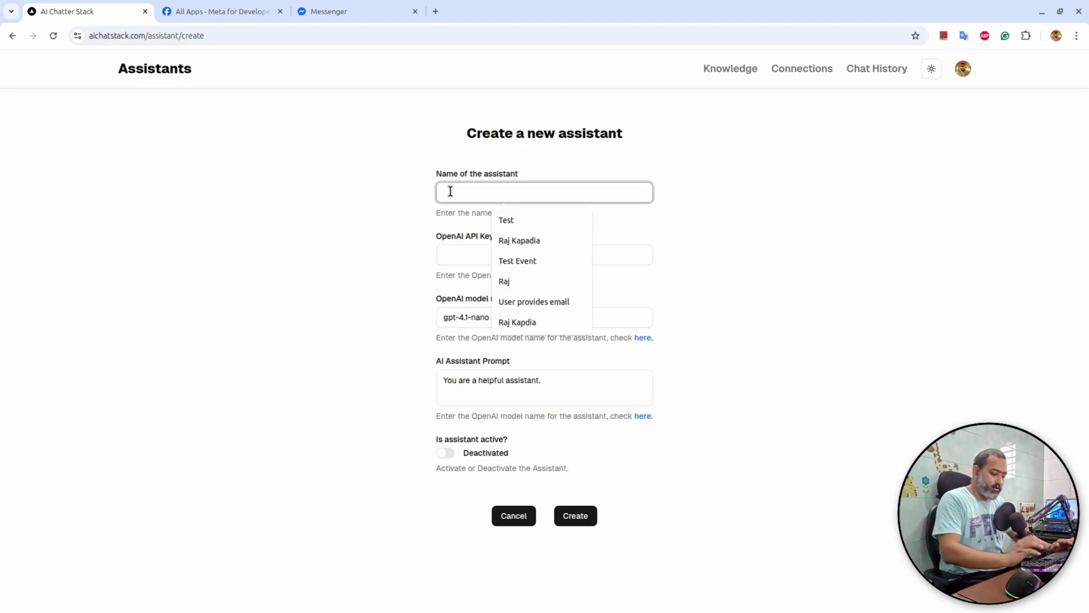
text(Raj Kapad)
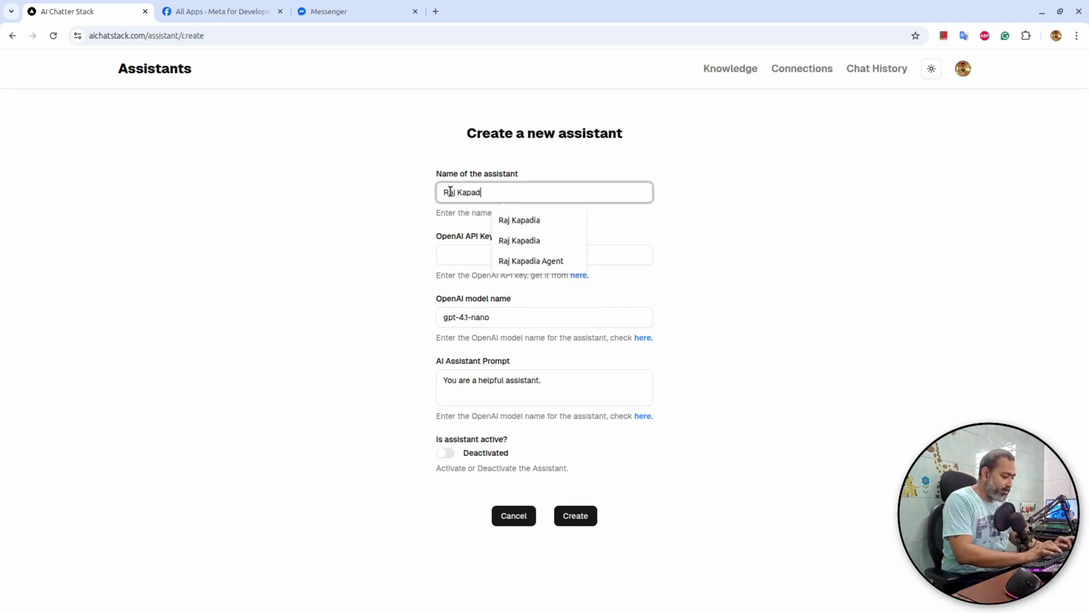
text(ia Agent)
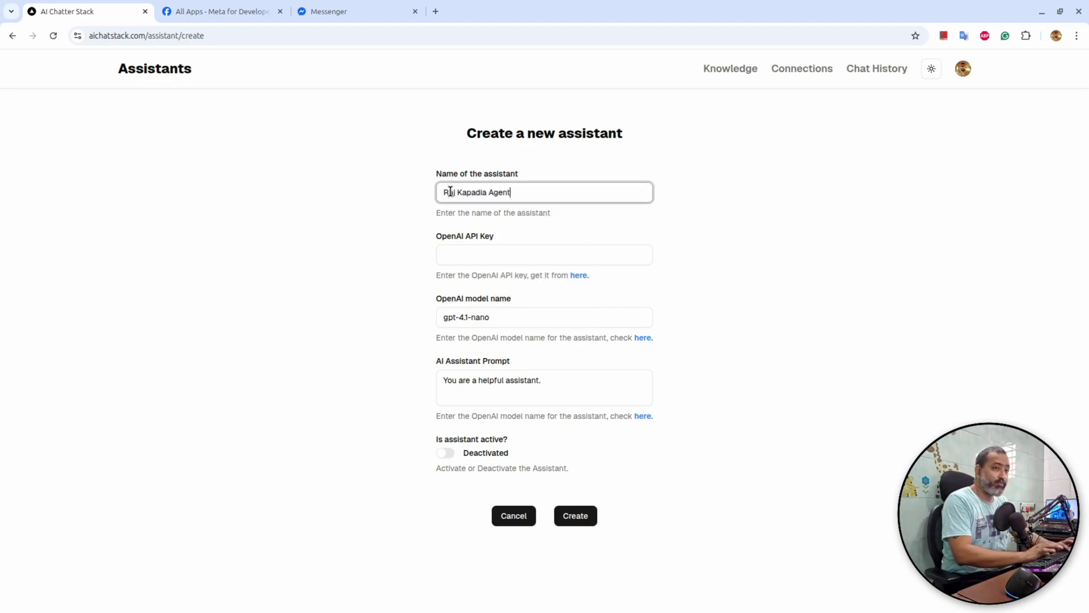
click(556, 247)
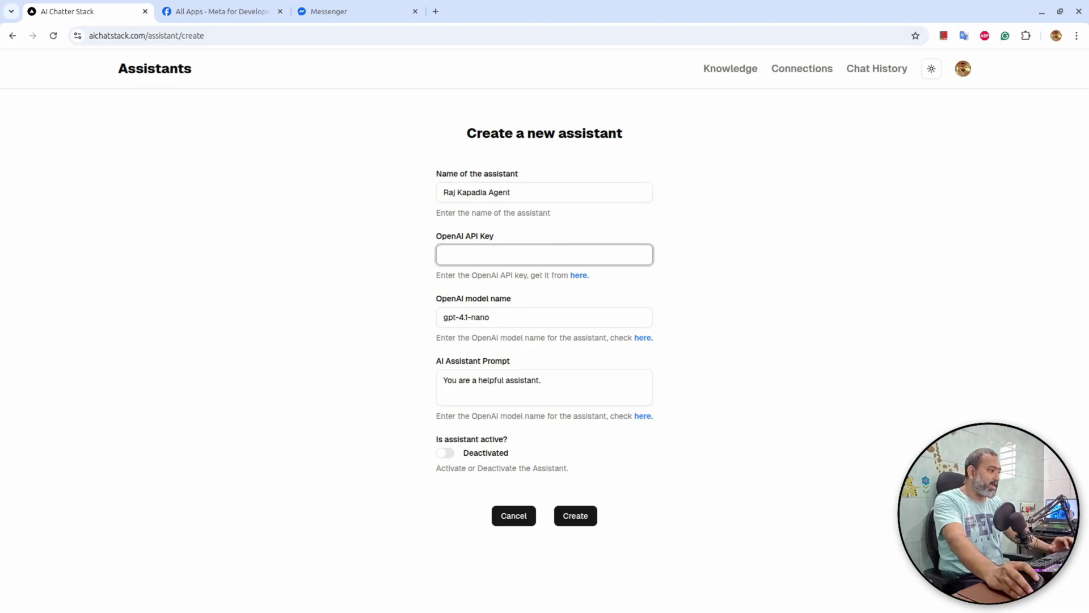
key(alt+Tab)
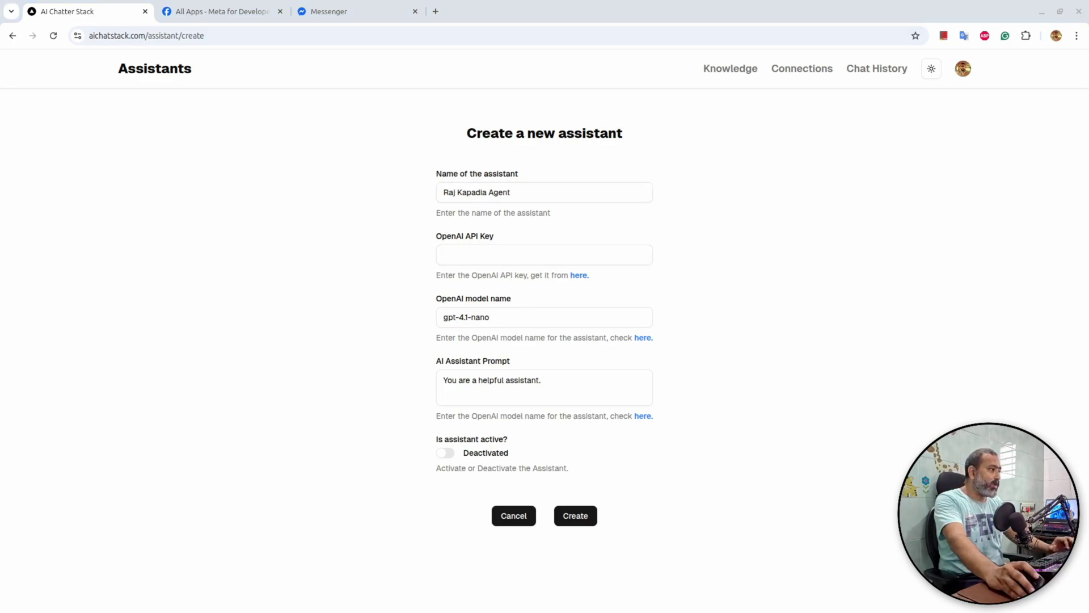
click(454, 256)
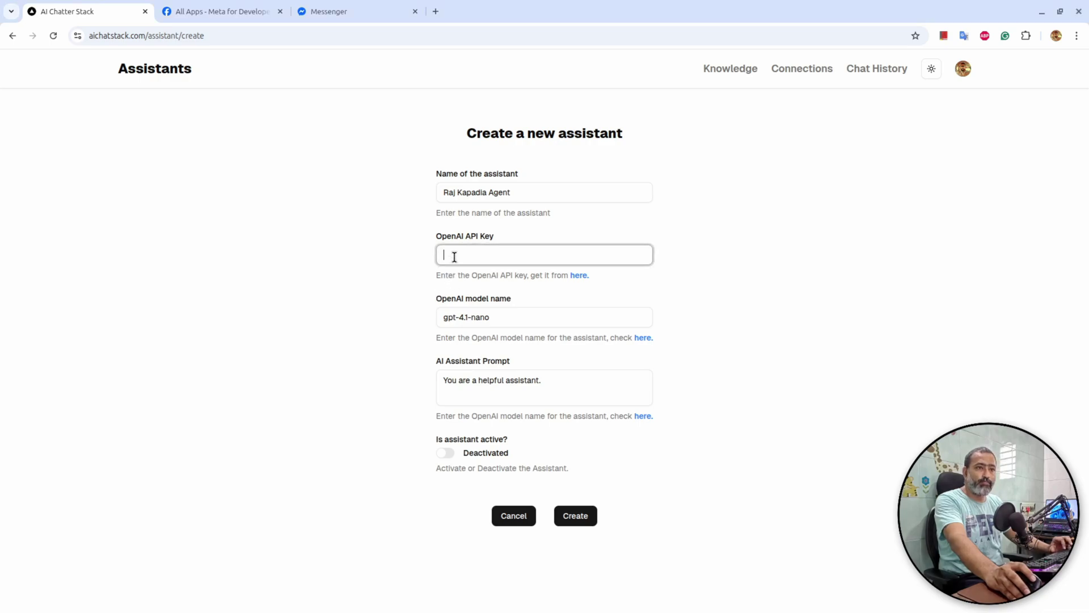
key(ctrl+v)
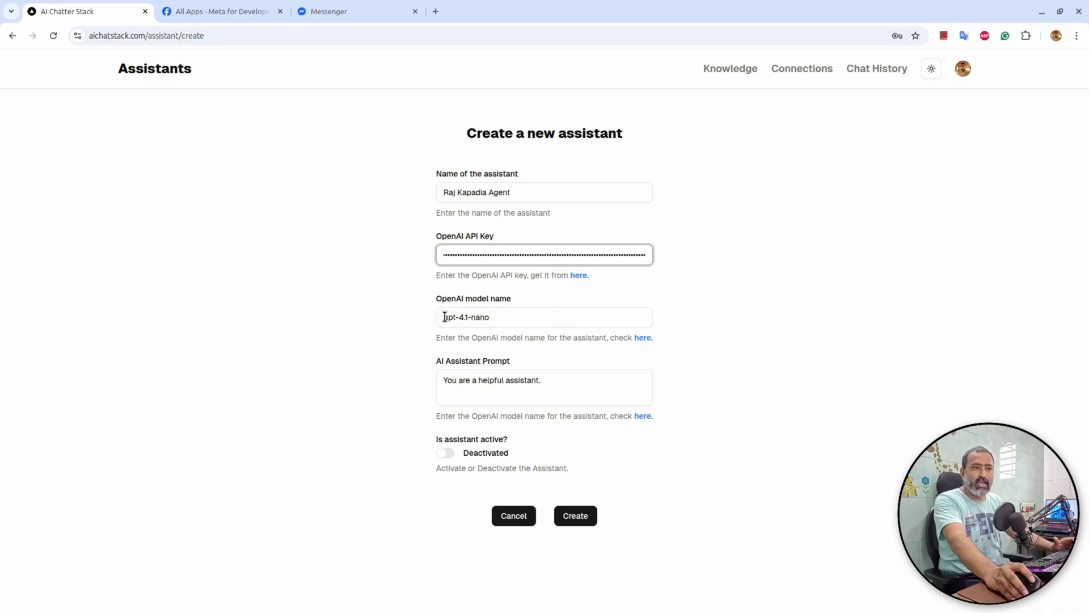
Keep the gpt-4.1-nano model and default prompt, make the assistant active, and create it
drag(445, 317, 487, 317)
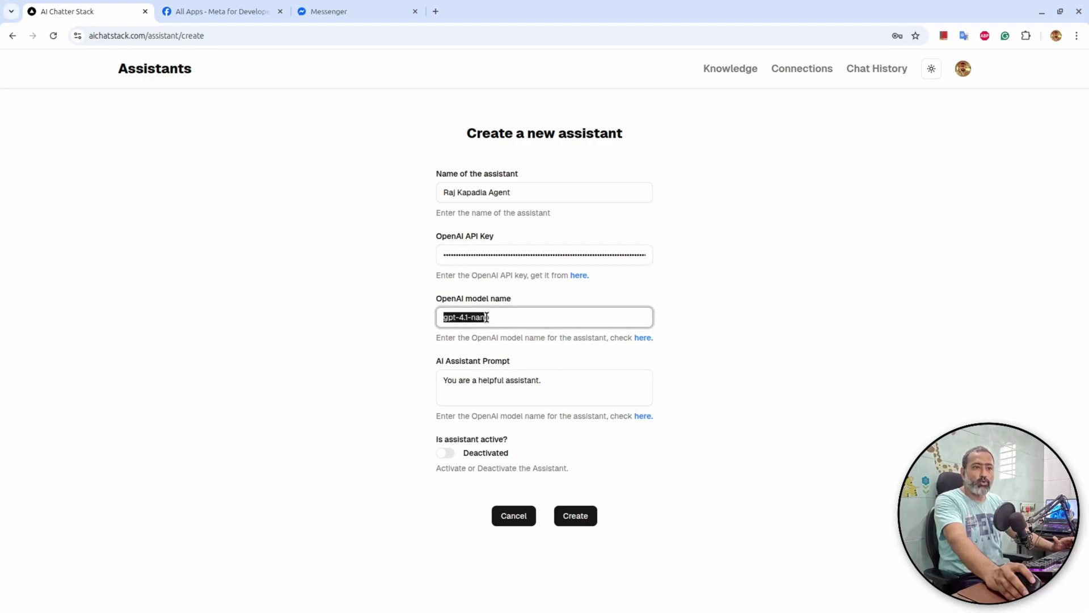
click(345, 338)
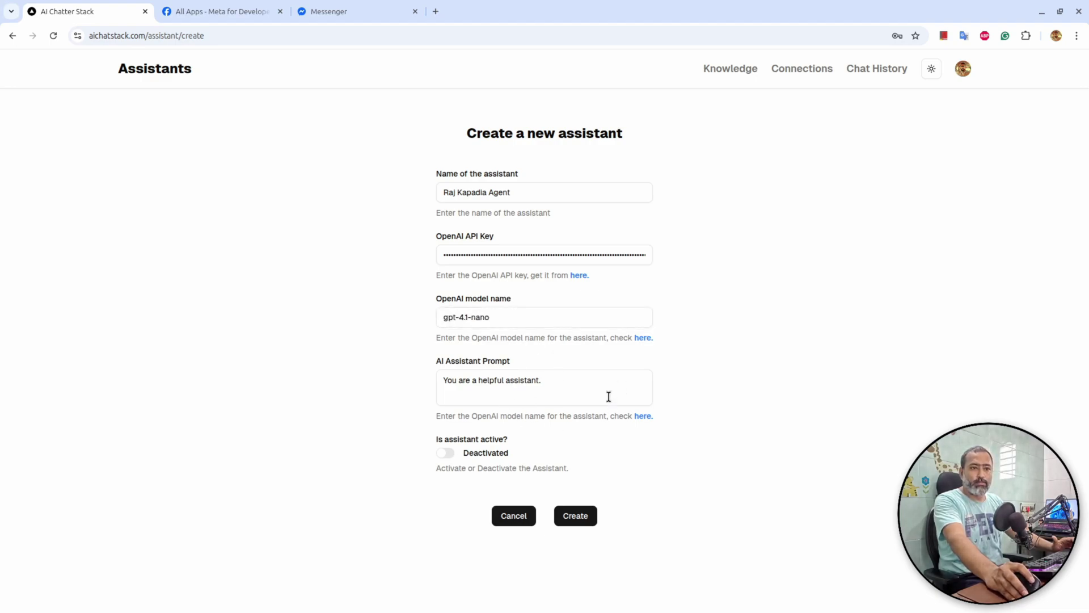
drag(442, 382, 499, 389)
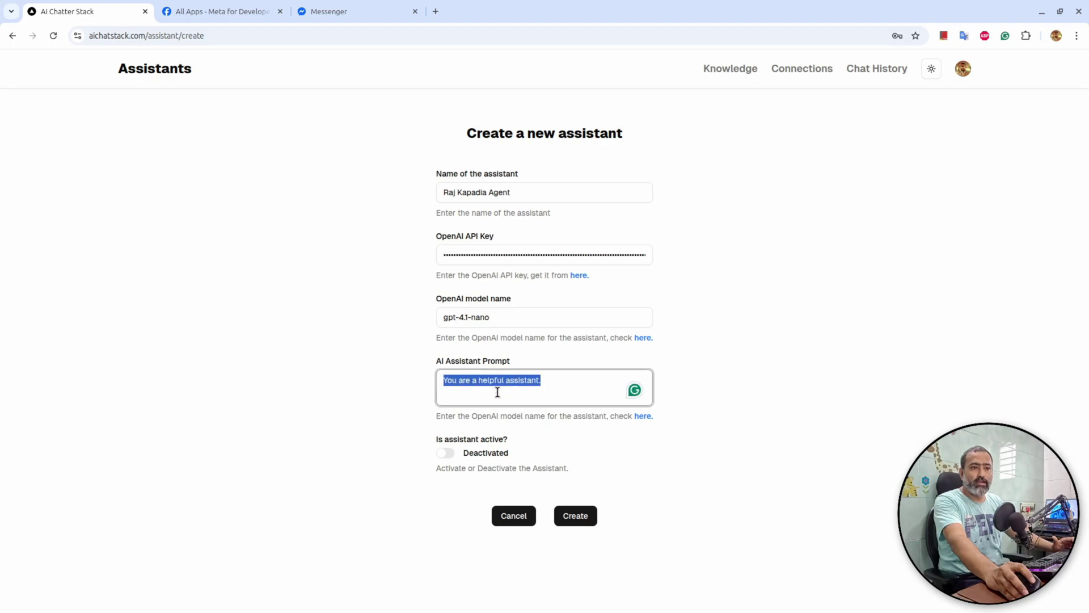
click(447, 454)
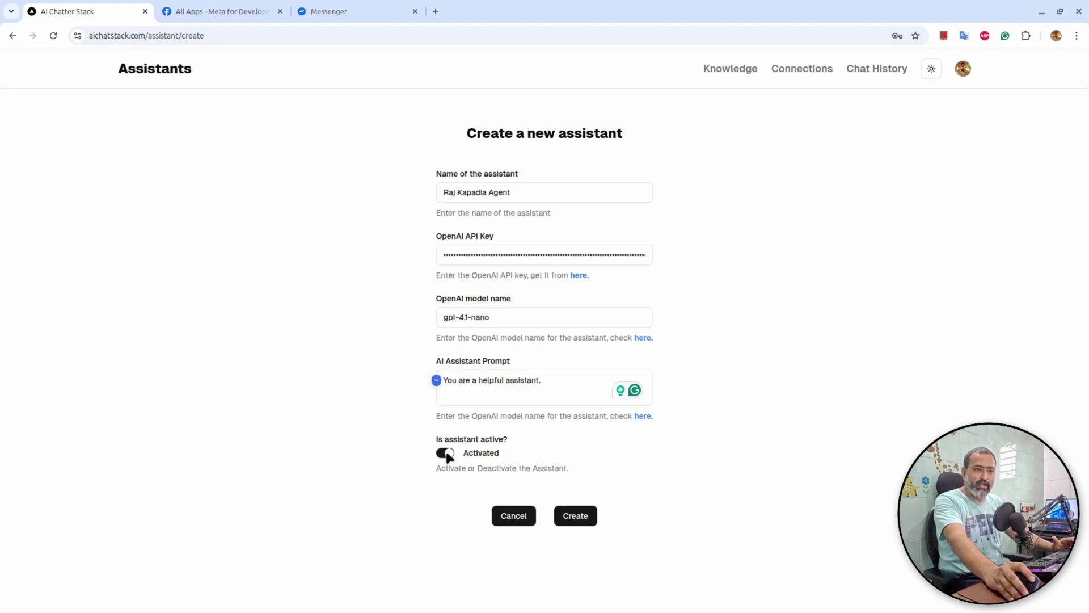
click(584, 518)
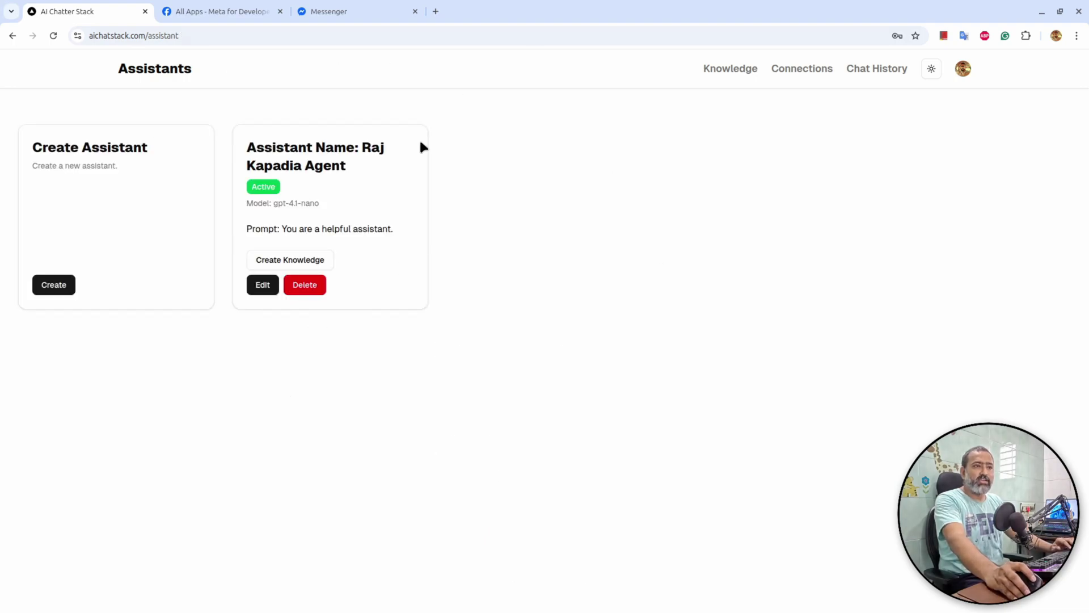
Upload a 0.06 MB PDF as knowledge for the new assistant, then go to Connections
click(313, 259)
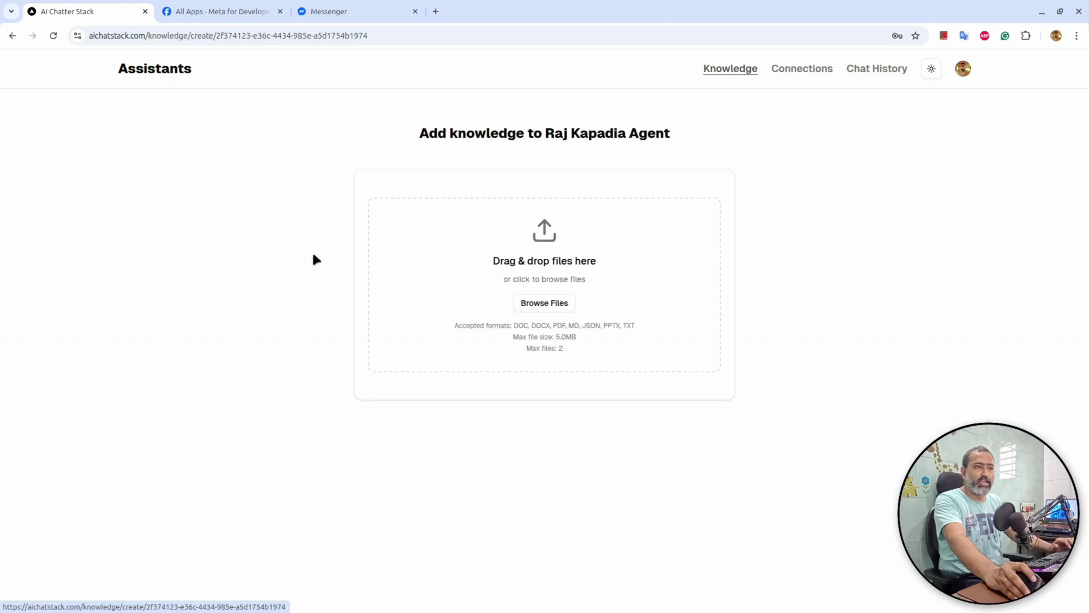
click(740, 69)
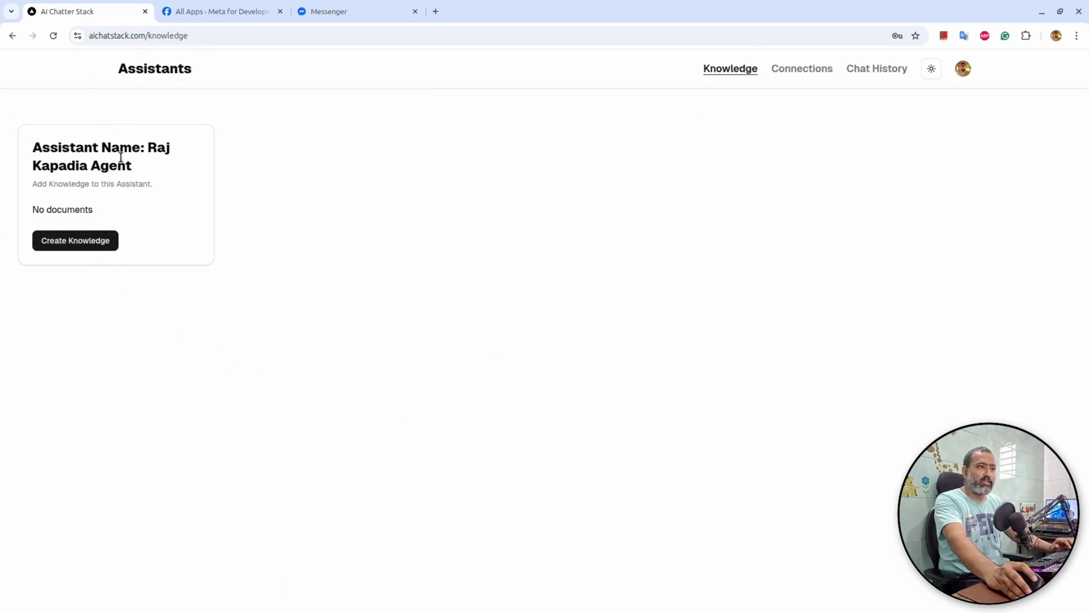
click(81, 247)
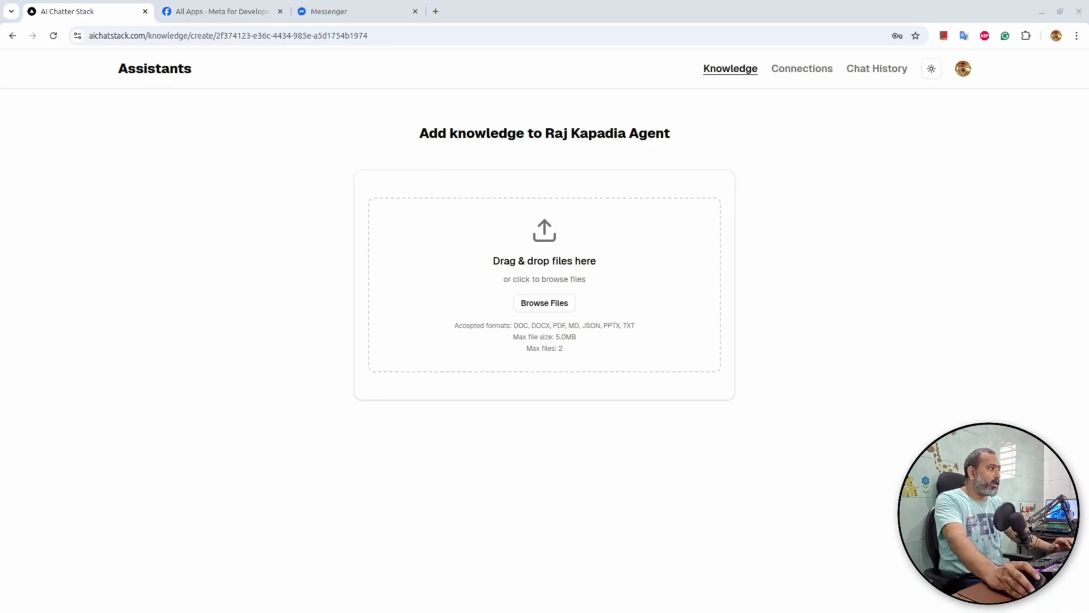
drag(0, 270, 516, 311)
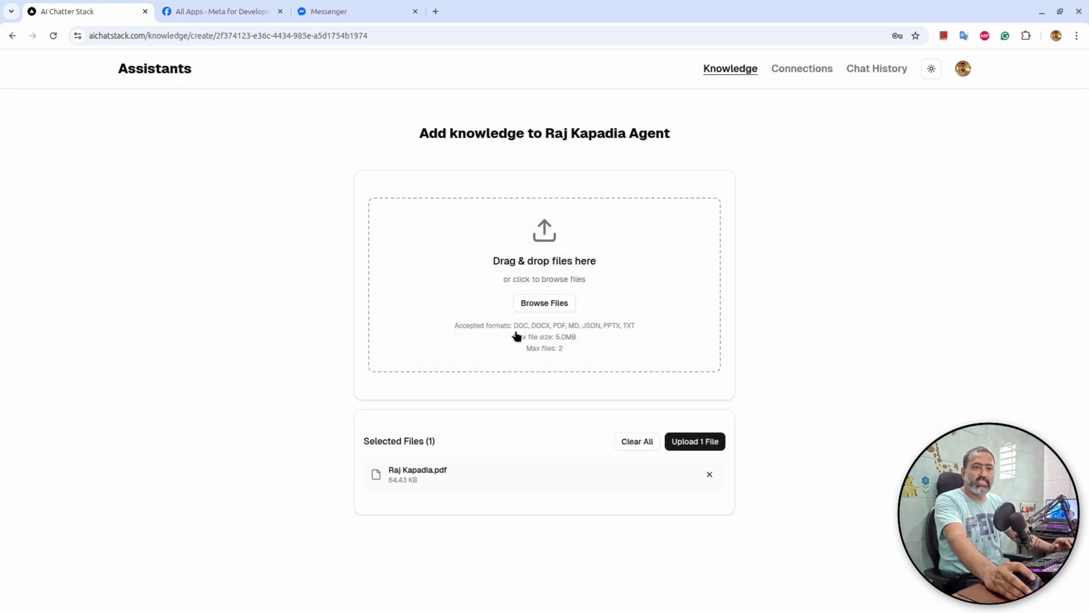
click(692, 441)
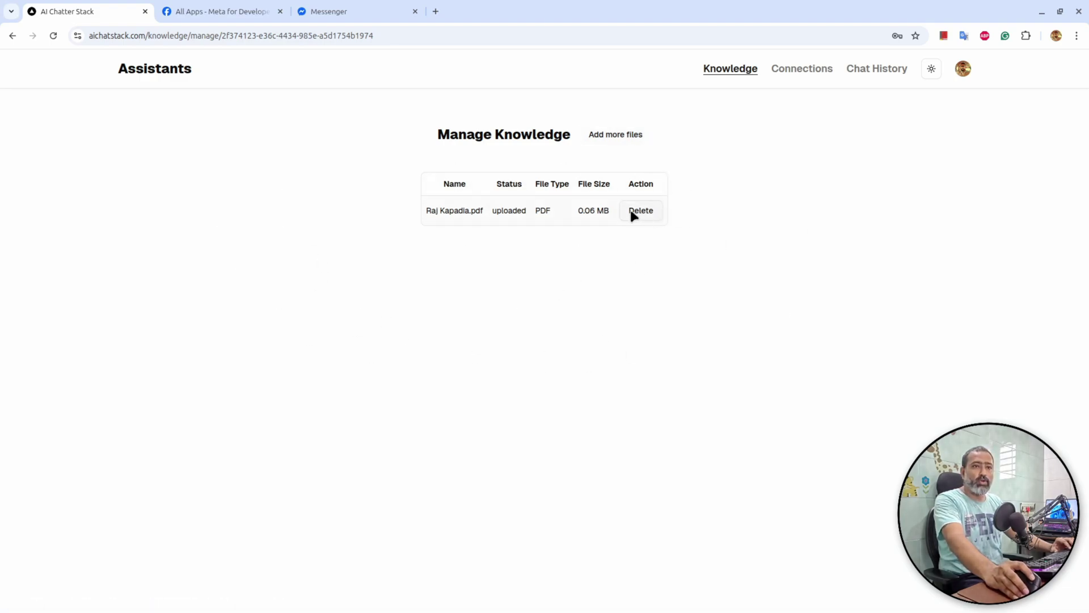
click(792, 69)
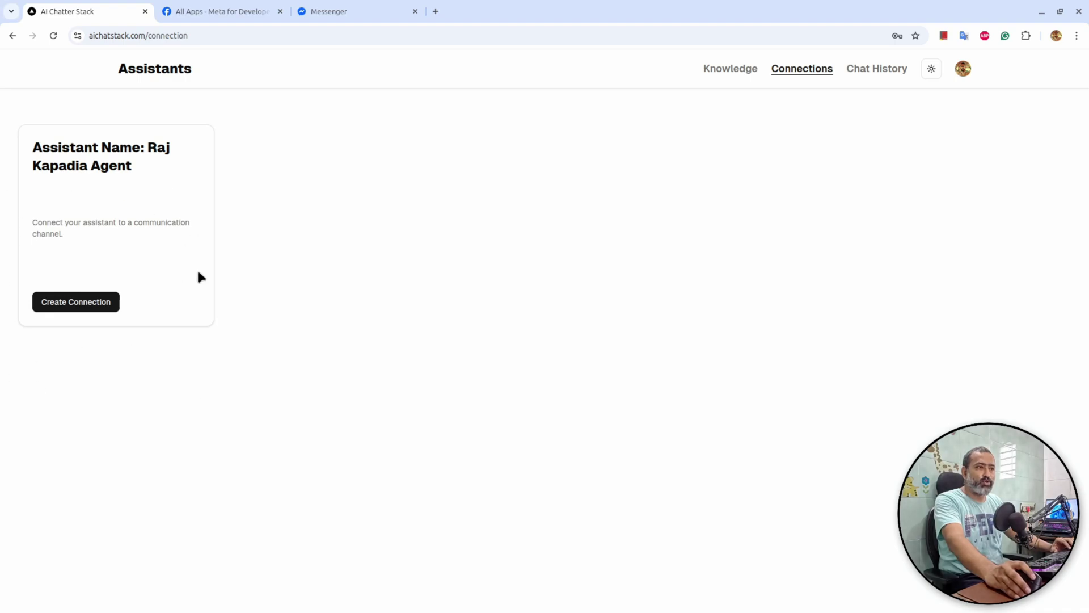
Create a new connection with Messenger as the channel, leaving the credential fields blank
click(71, 303)
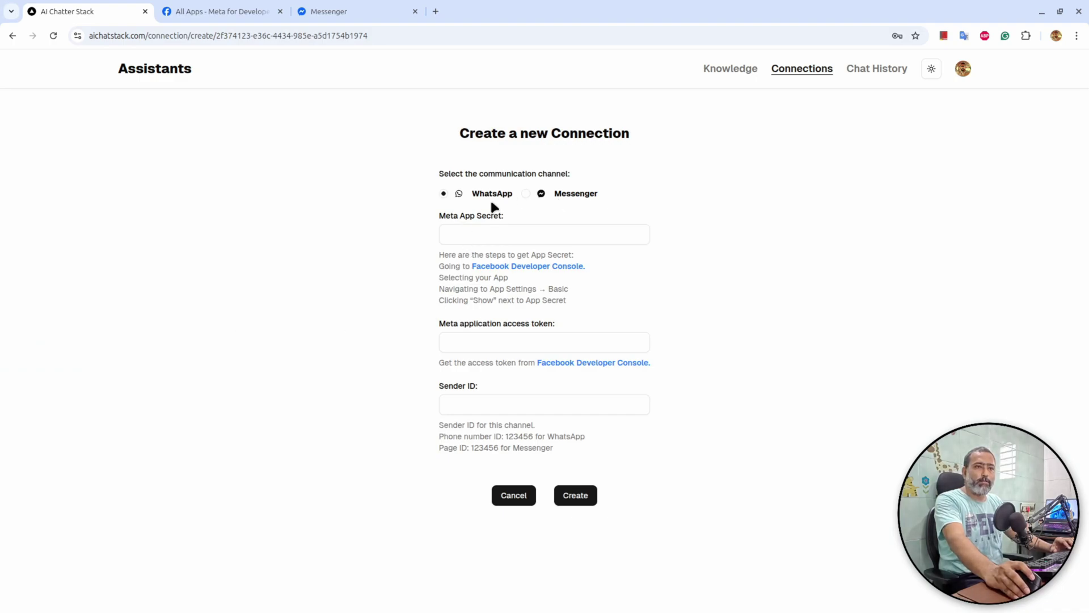
click(526, 194)
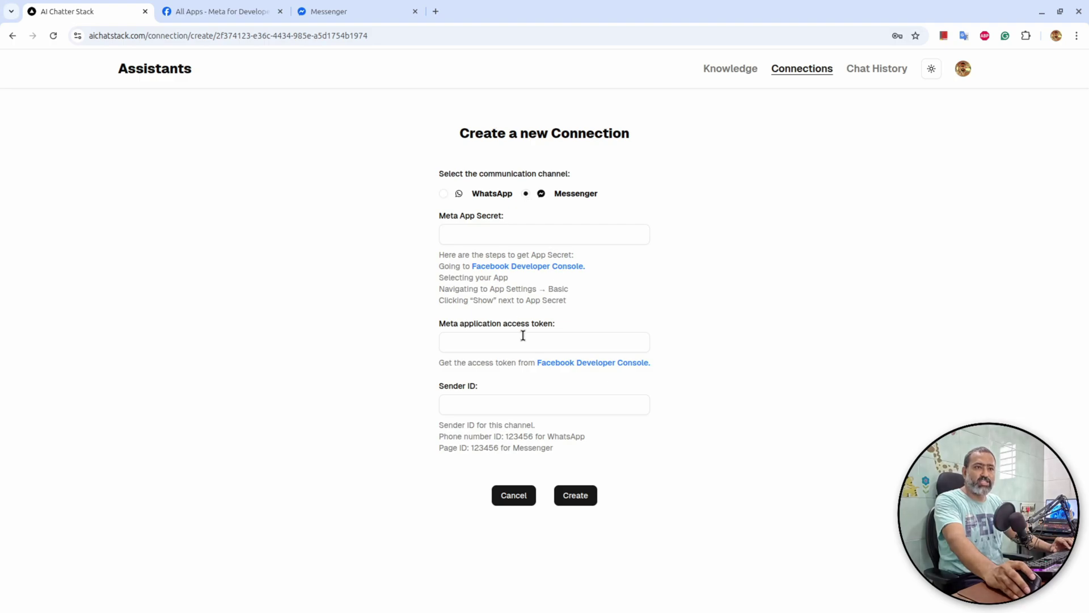
click(459, 233)
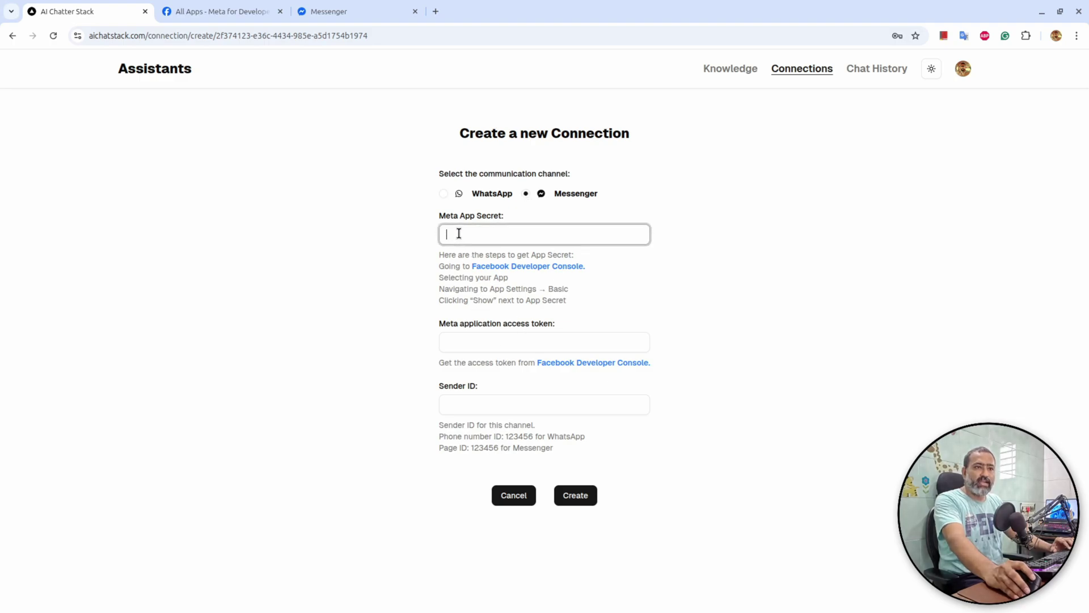
click(513, 341)
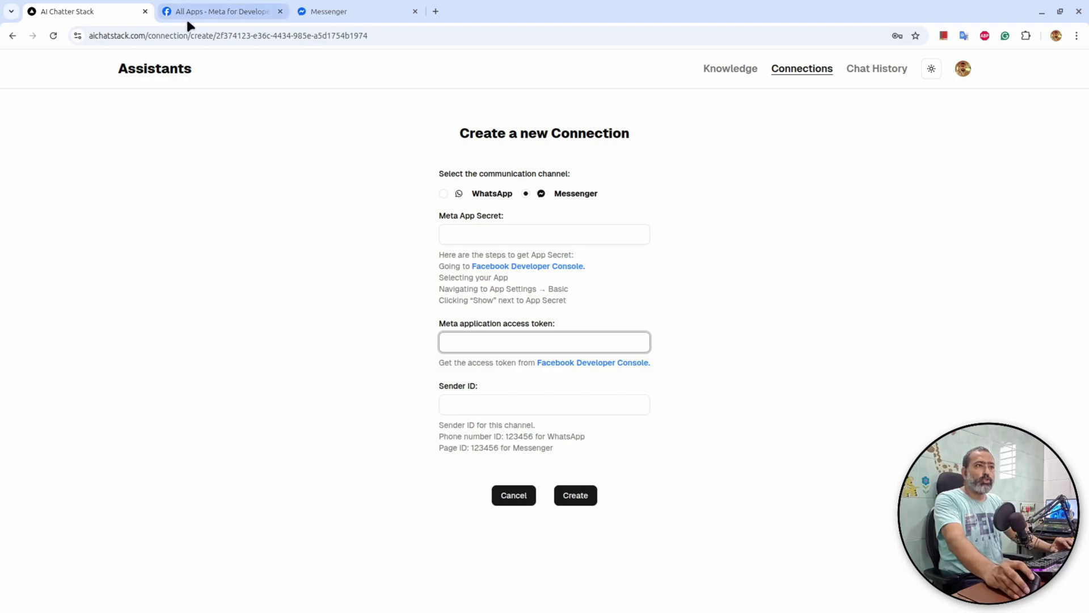
Open the YouTube Demo app dashboard in Meta for Developers and scroll through My products
click(202, 9)
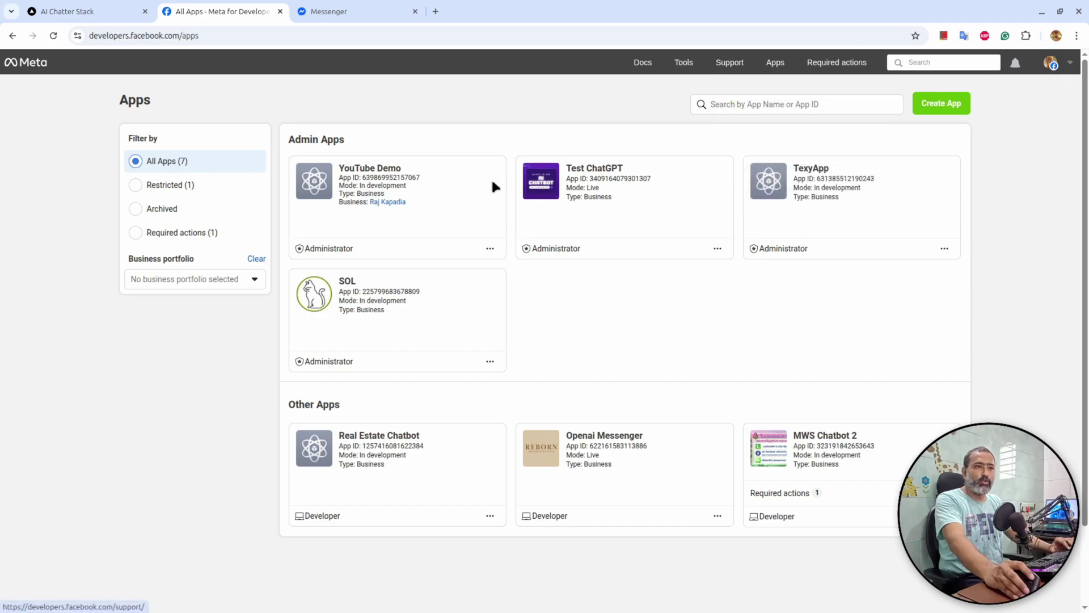
click(373, 170)
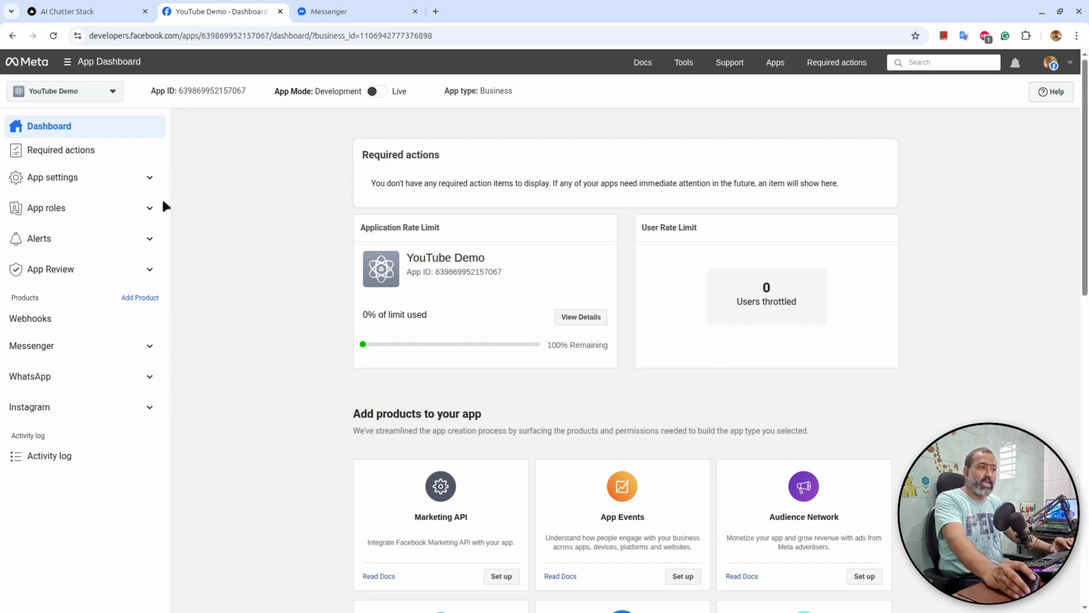
scroll(829, 365, down, 5)
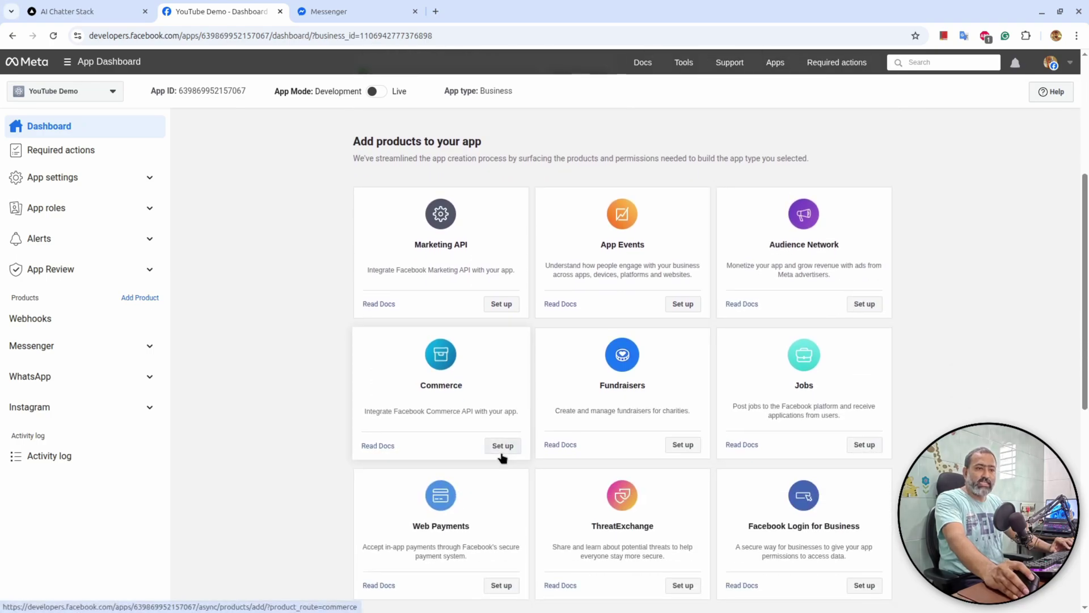
scroll(822, 417, down, 1)
scroll(783, 414, down, 5)
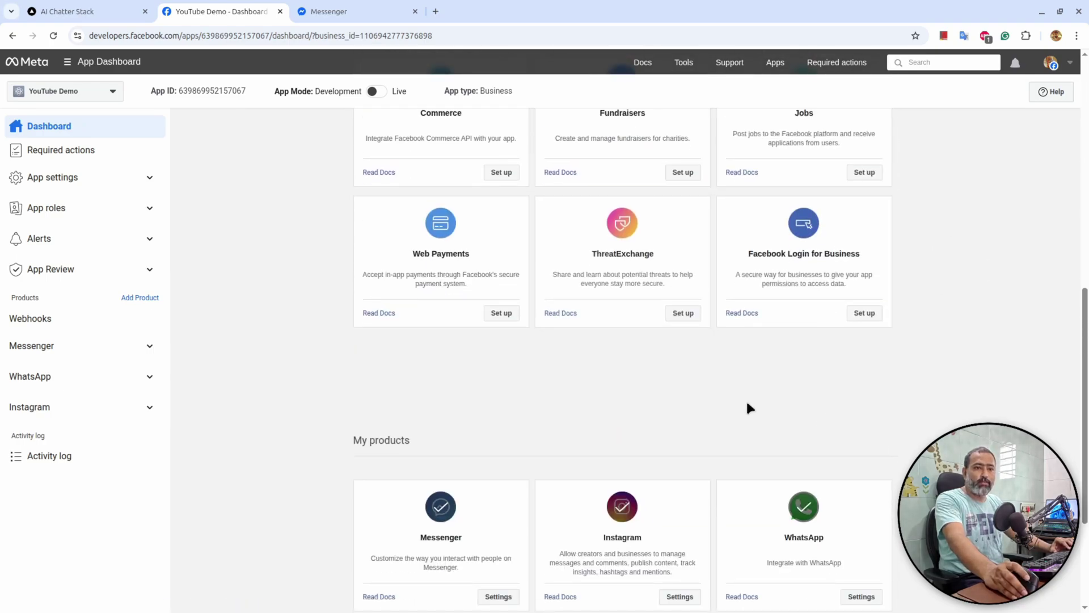
scroll(749, 340, up, 5)
scroll(624, 369, down, 8)
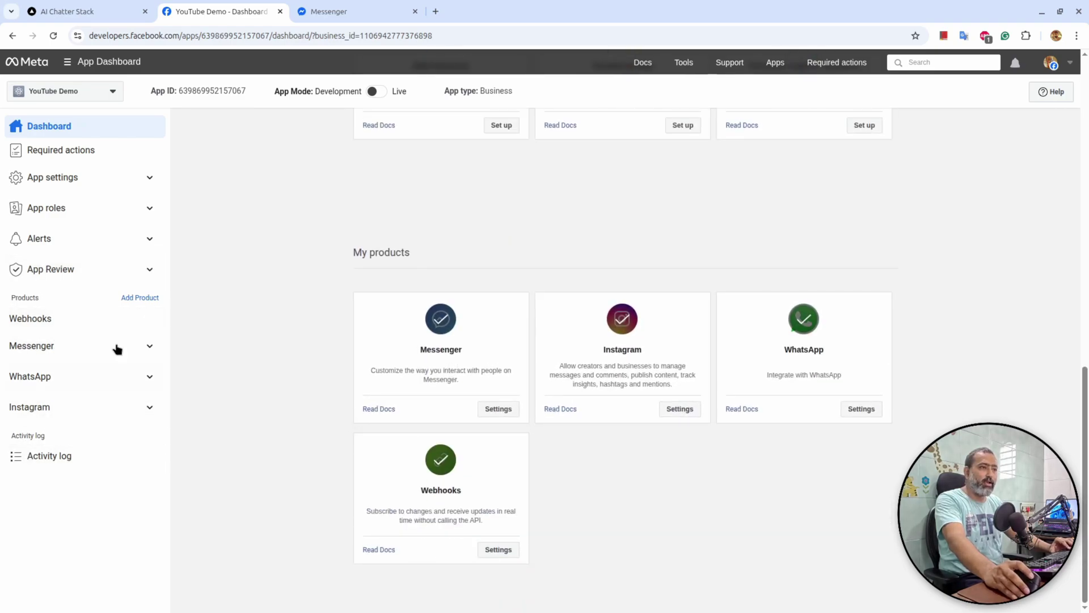
scroll(148, 234, up, 3)
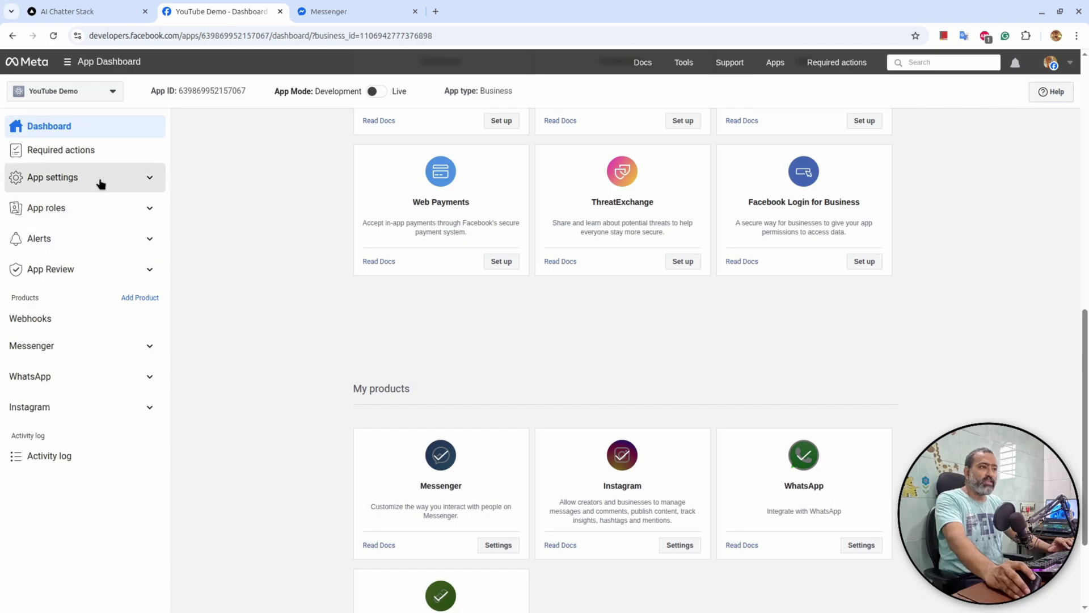
click(100, 182)
View the app's Basic settings, then open Messenger API Settings with the access tokens step expanded
click(66, 201)
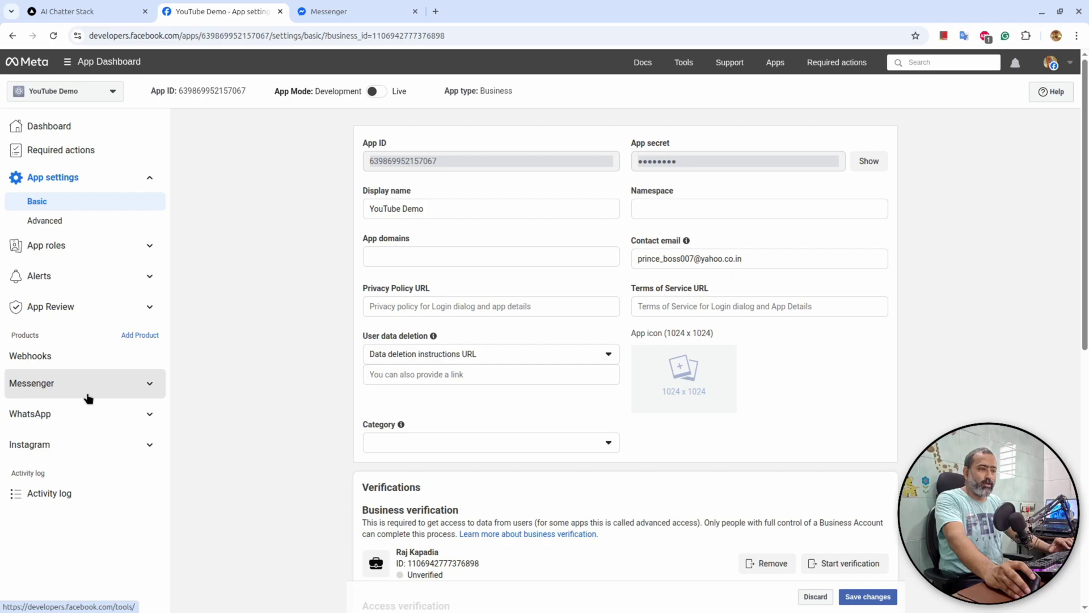
click(150, 386)
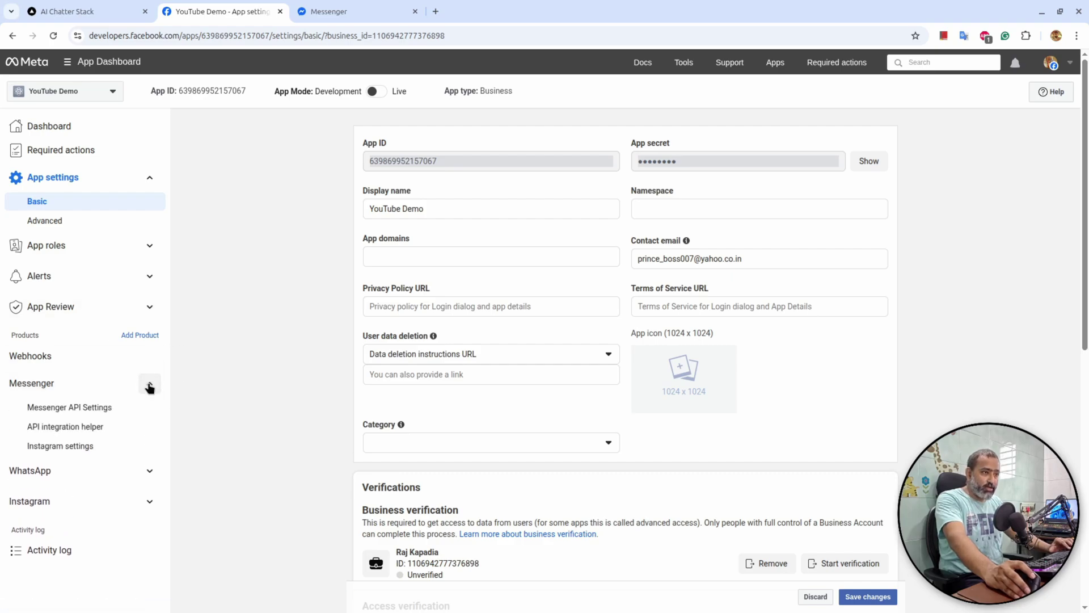
click(82, 409)
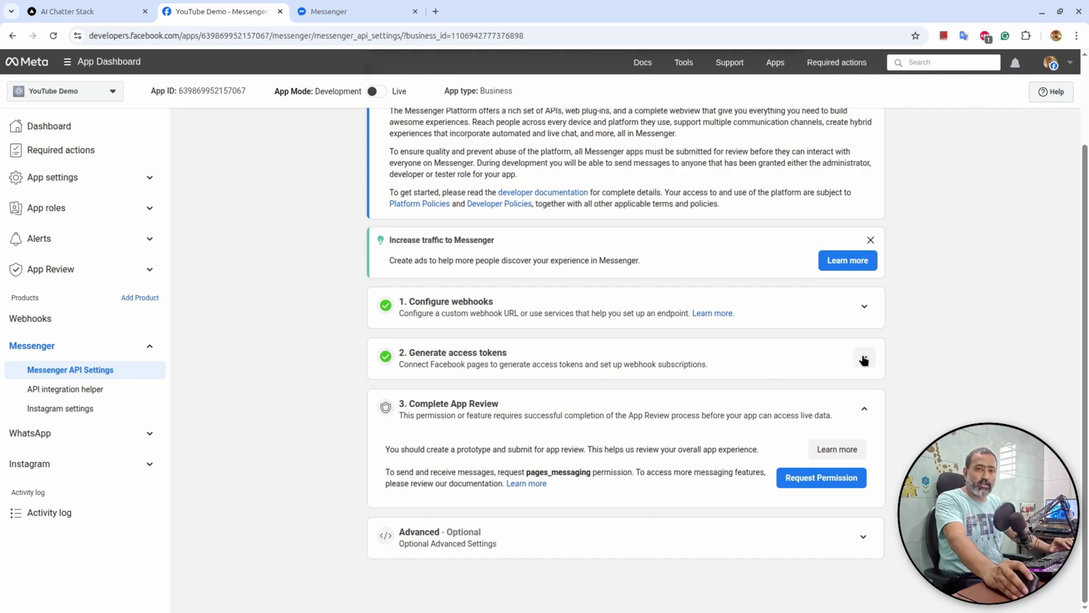
click(863, 359)
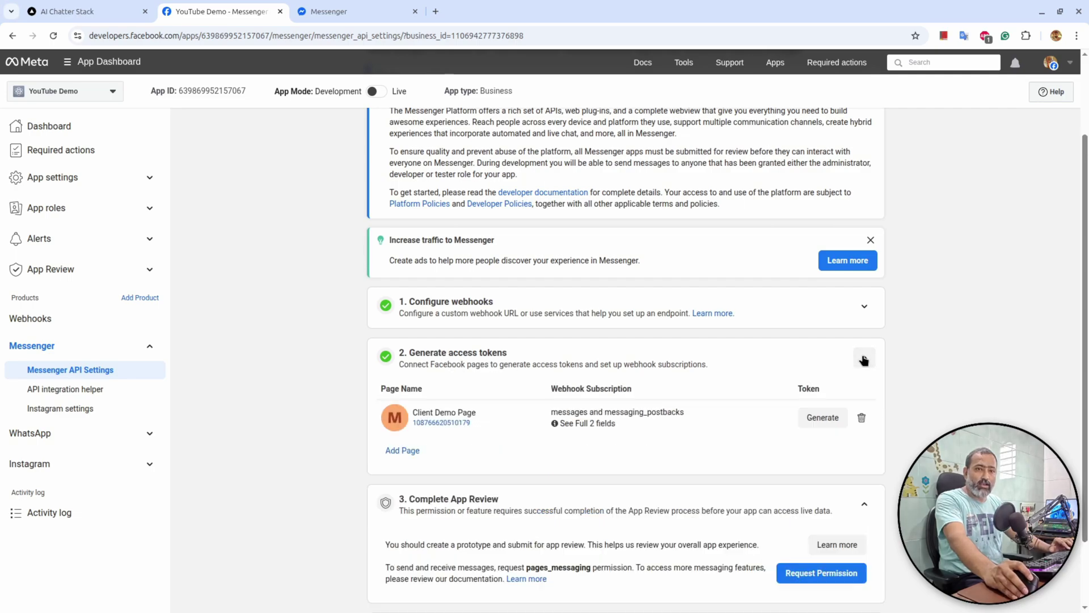
Generate and copy a page access token for Client Demo Page, then close the dialog
click(827, 419)
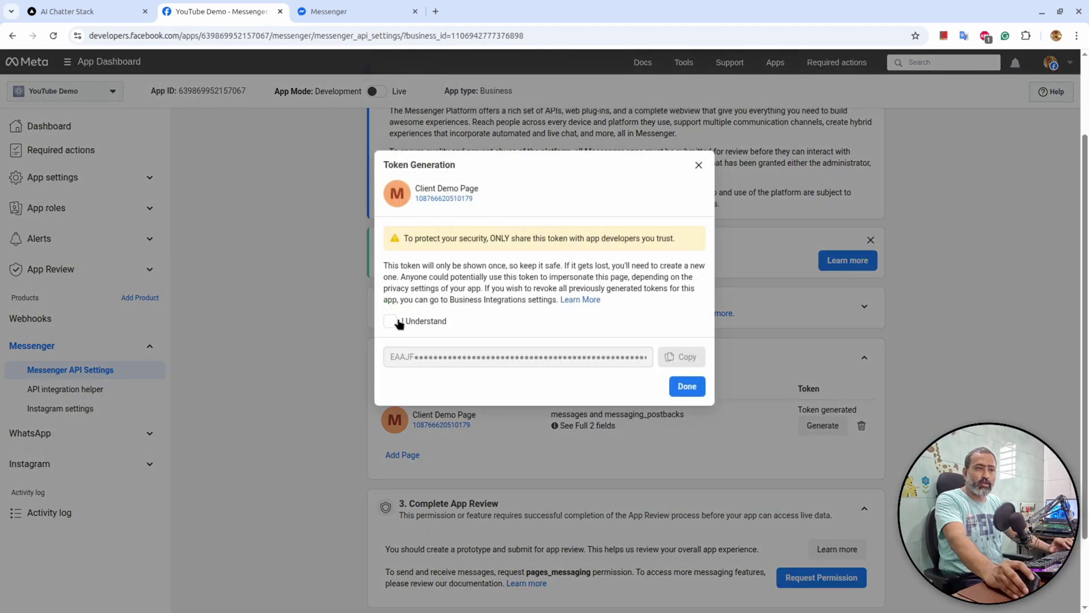
click(399, 323)
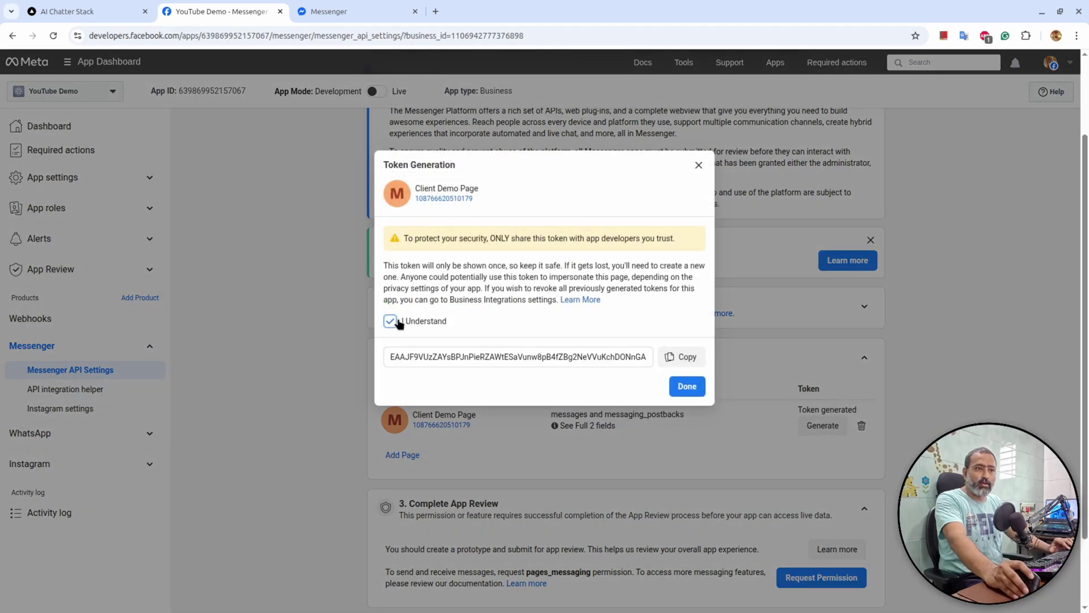
click(681, 358)
click(688, 385)
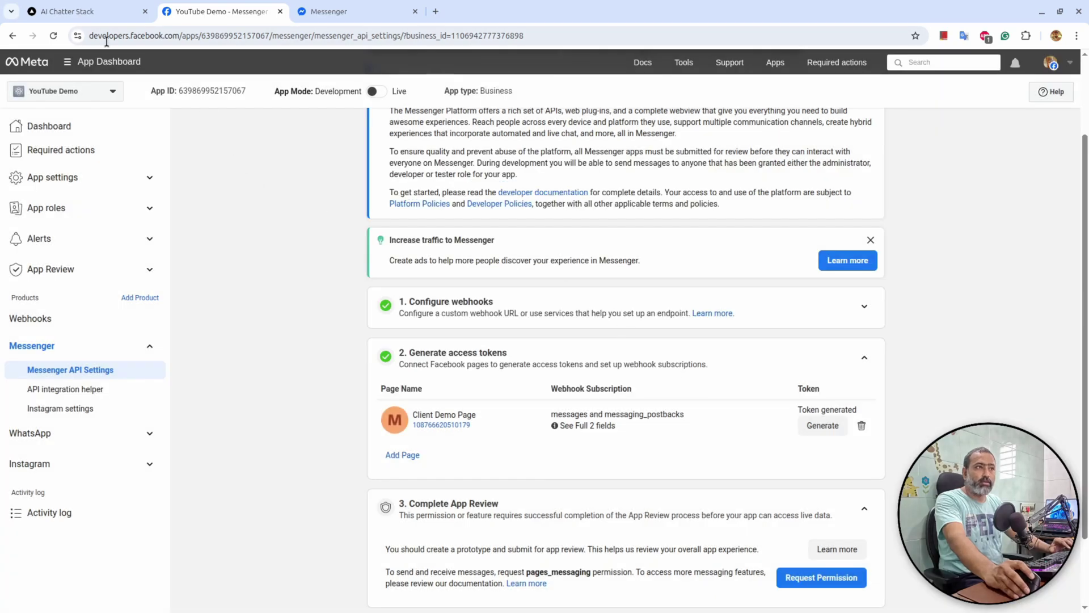
Paste the access token and Meta App Secret into the Messenger connection form, then return to Meta
click(87, 12)
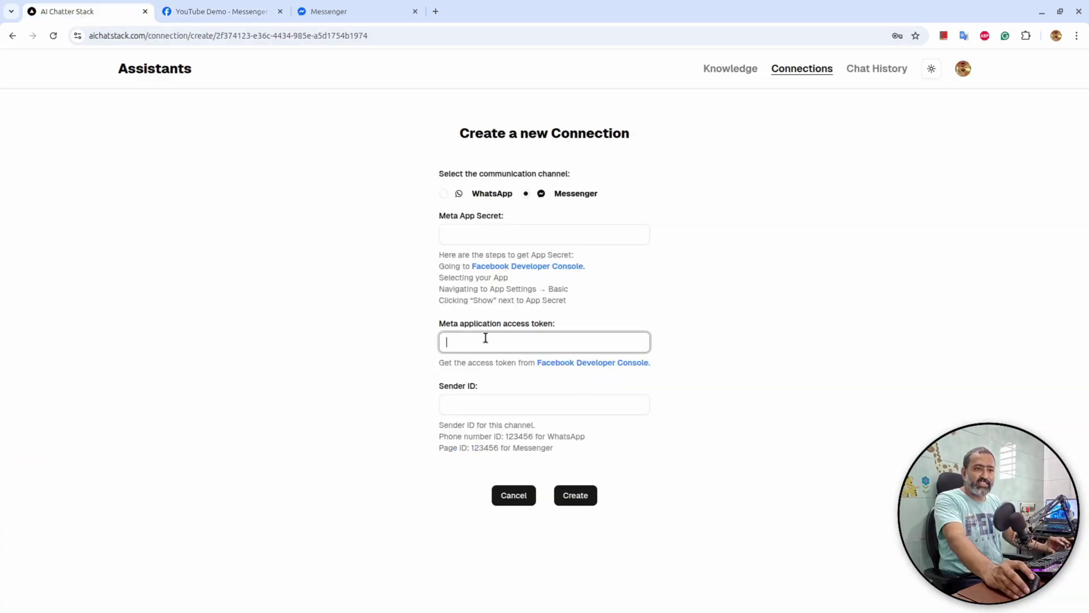
key(ctrl+v)
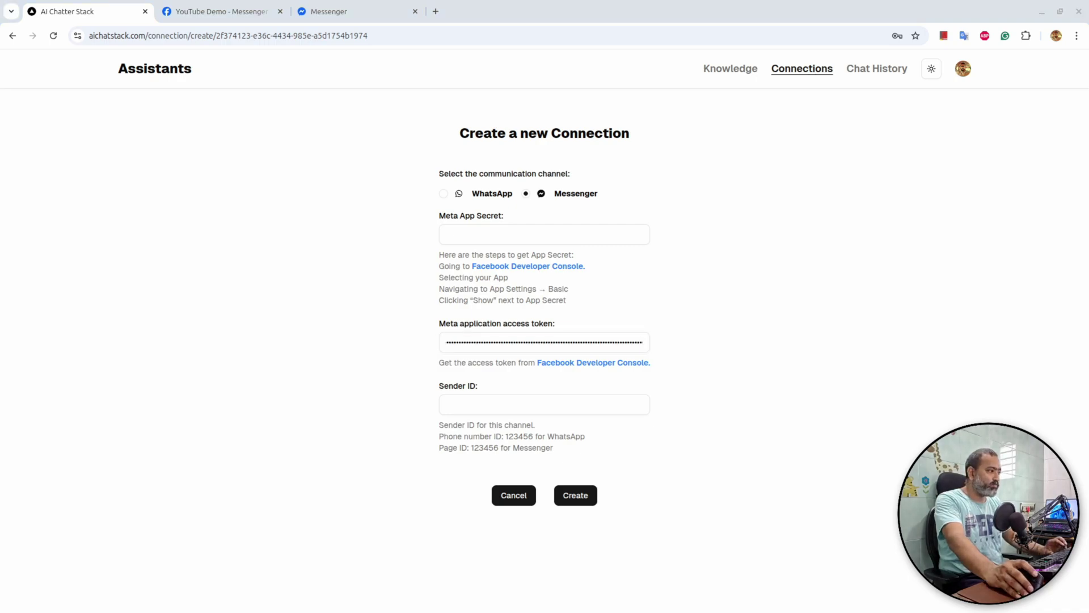
click(488, 233)
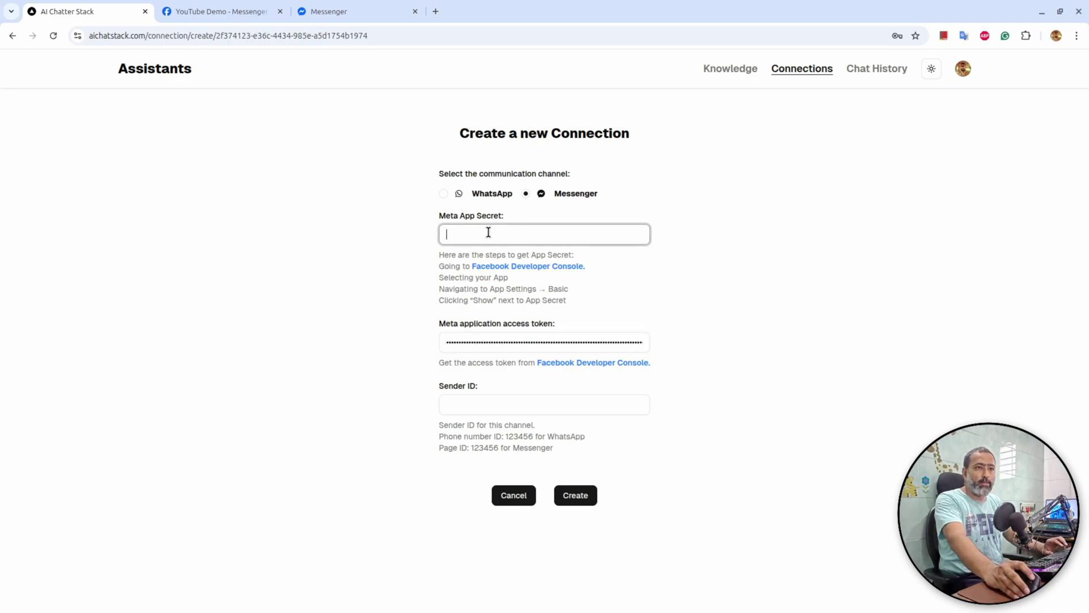
key(ctrl+v)
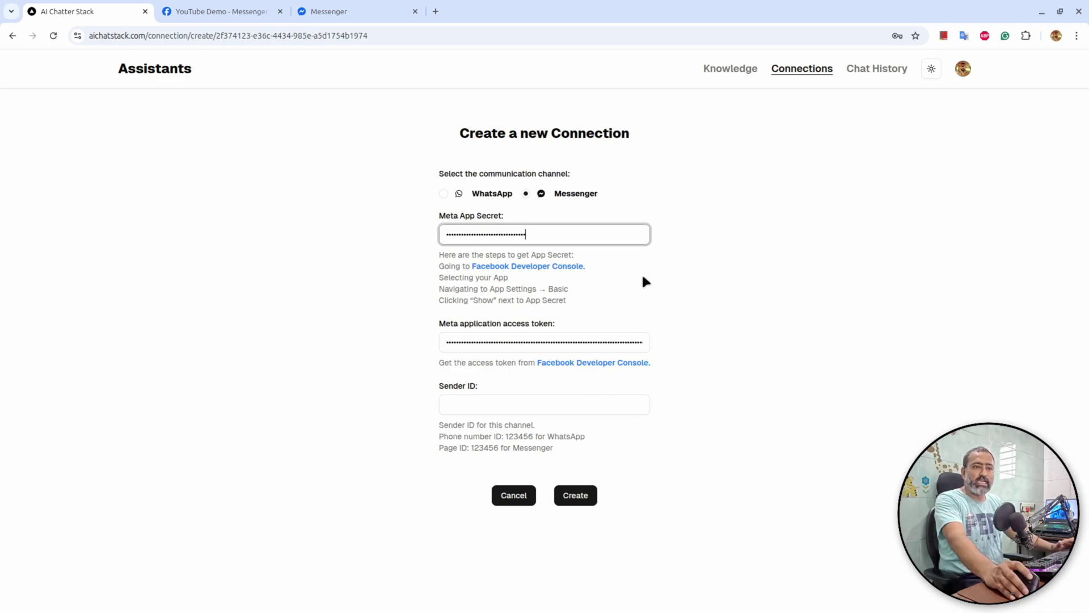
click(225, 12)
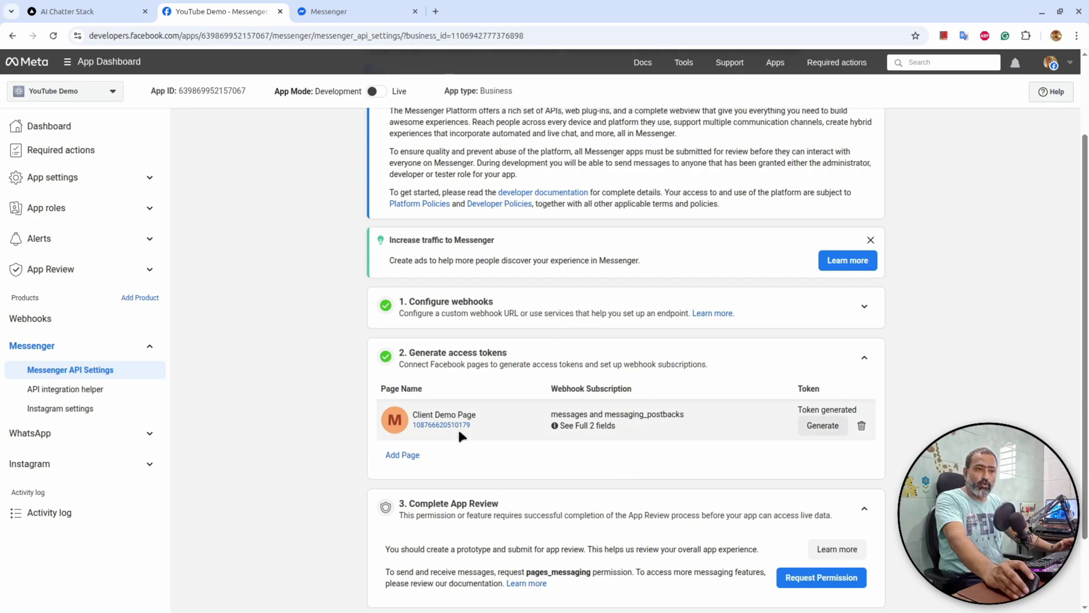
Create a Messenger connection using the Client Demo Page's page ID as its sender ID
click(444, 425)
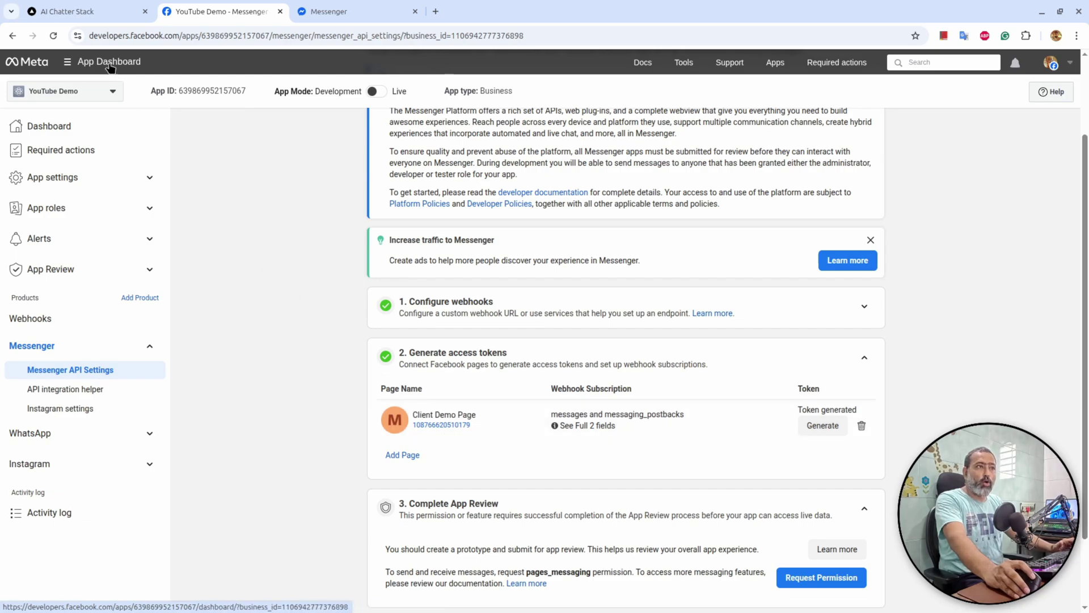
click(68, 11)
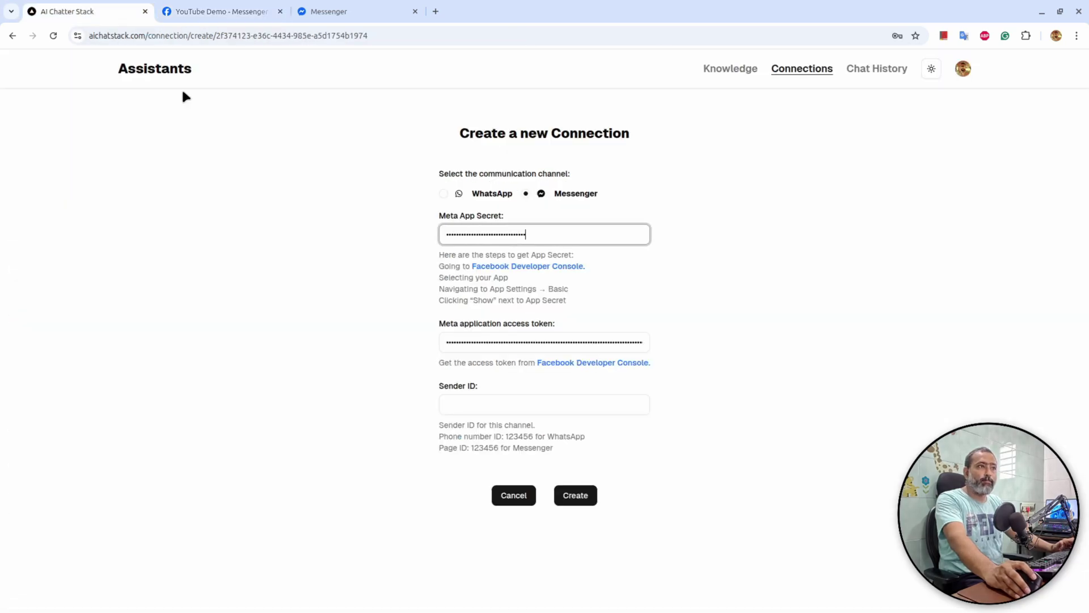
click(505, 399)
key(ctrl+v)
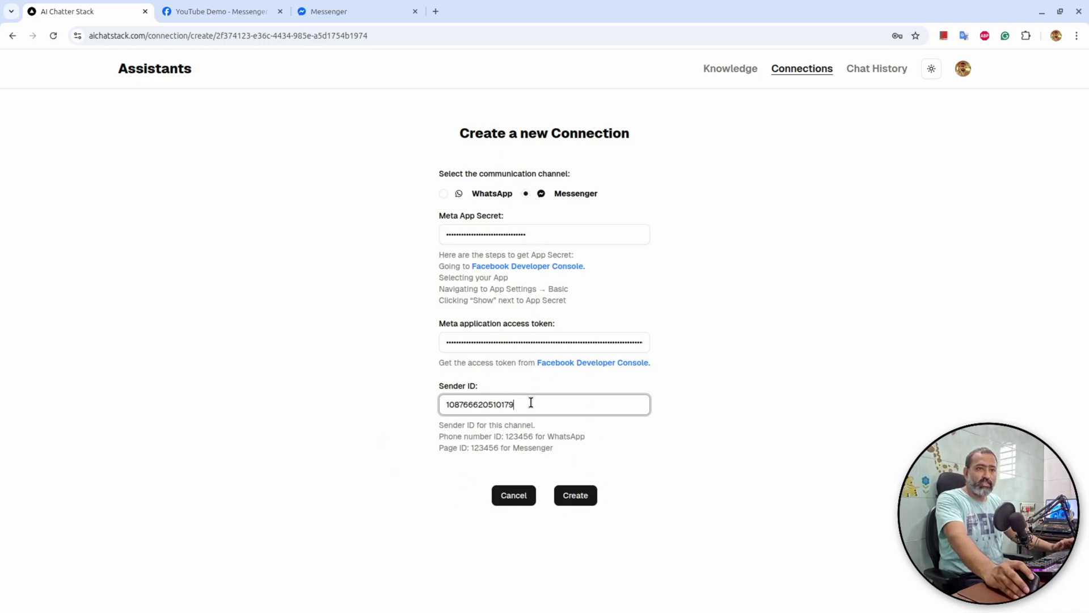
click(575, 495)
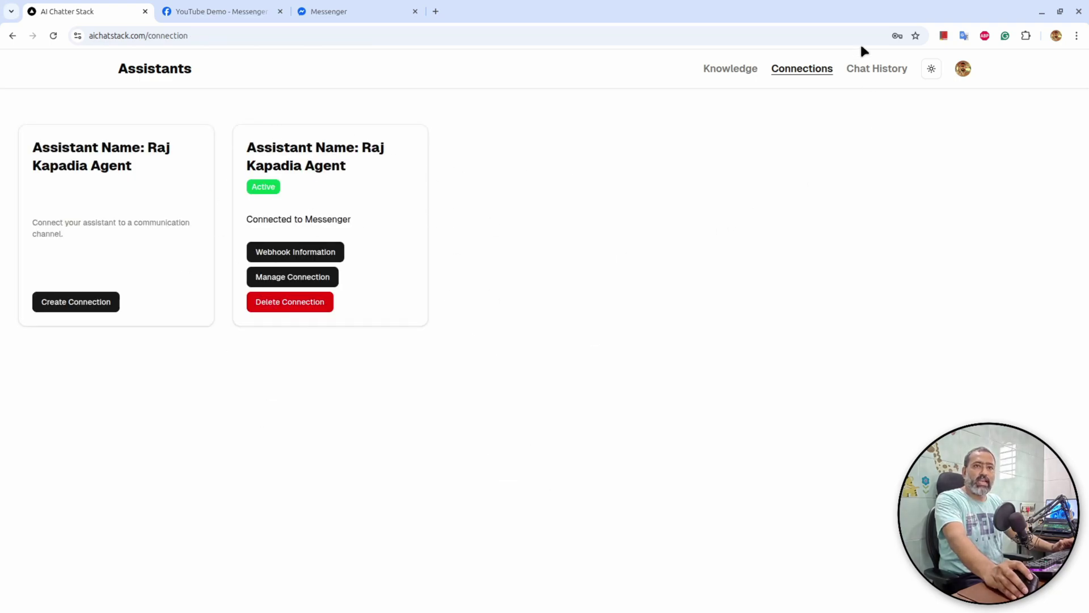
Copy the webhook URL from the connection's Webhook Information and go back to Meta's Messenger settings
click(312, 257)
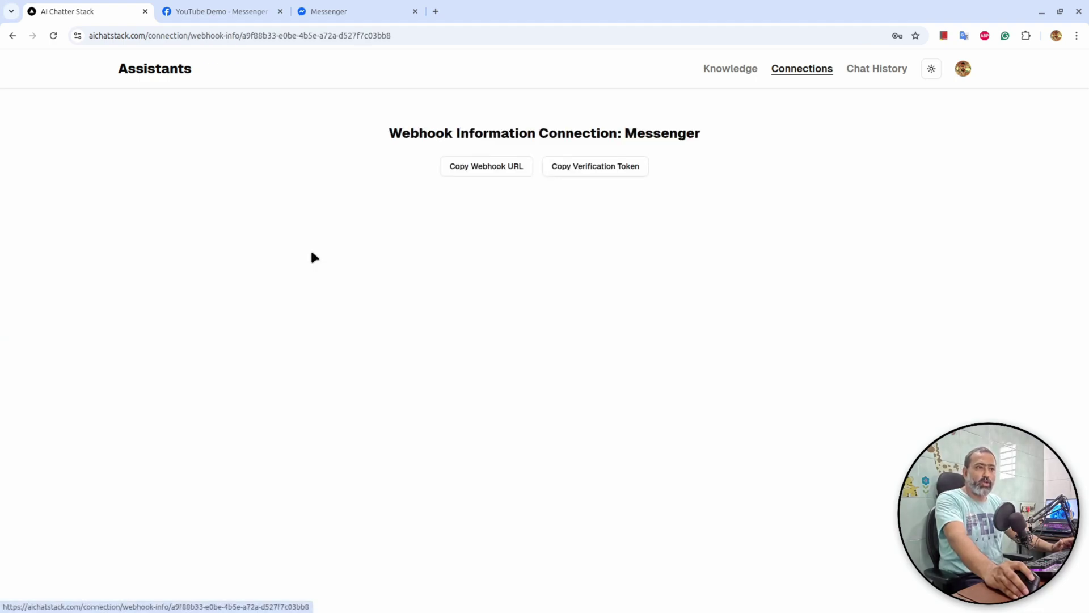
click(475, 172)
click(466, 393)
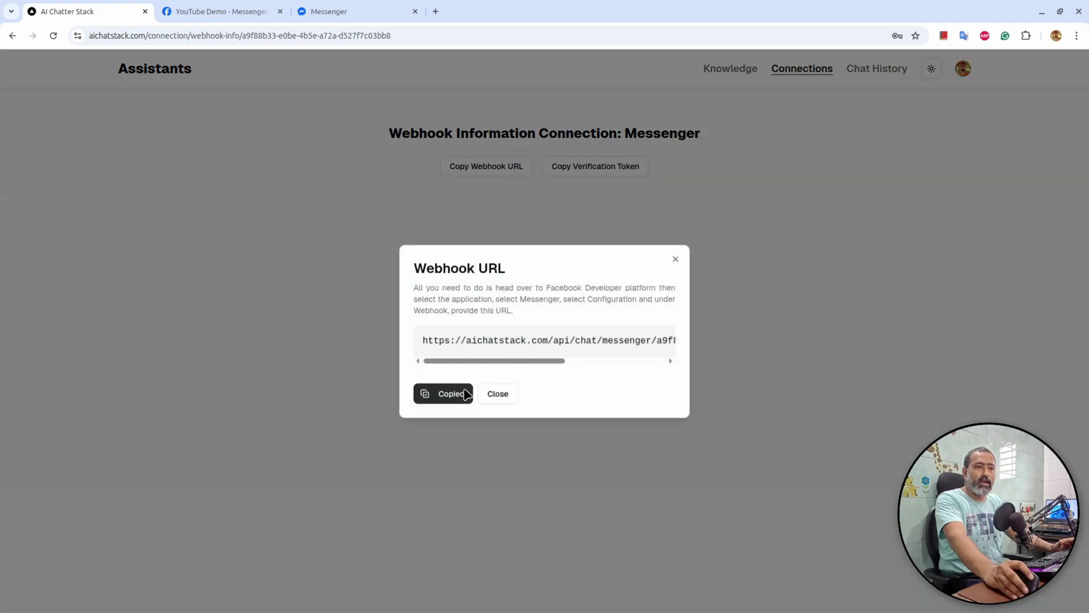
click(221, 11)
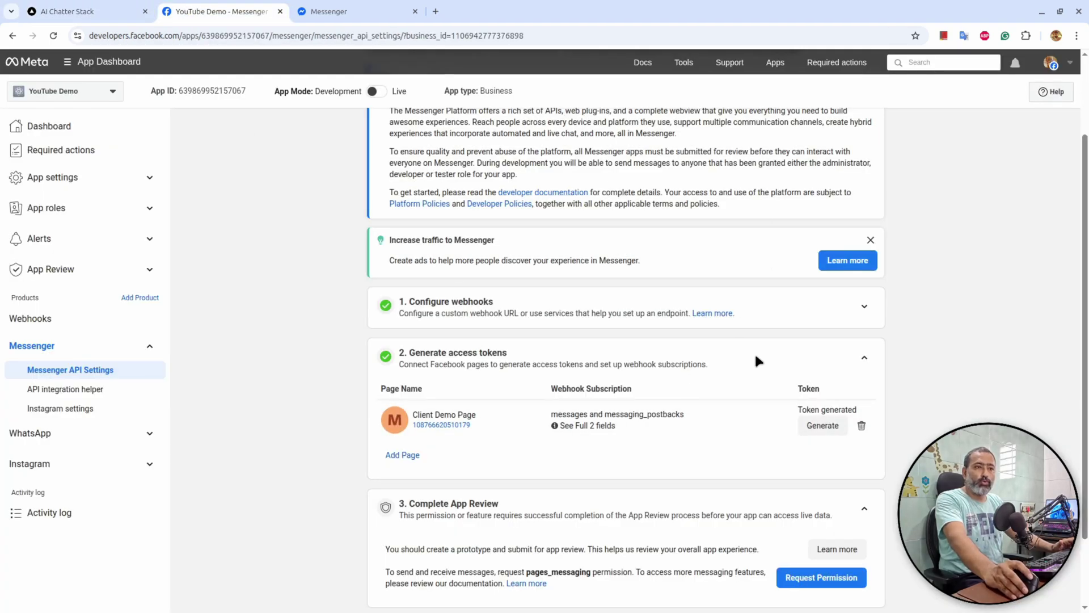
Replace the old ngrok Callback URL with the copied AI Chatter Stack webhook URL
click(865, 309)
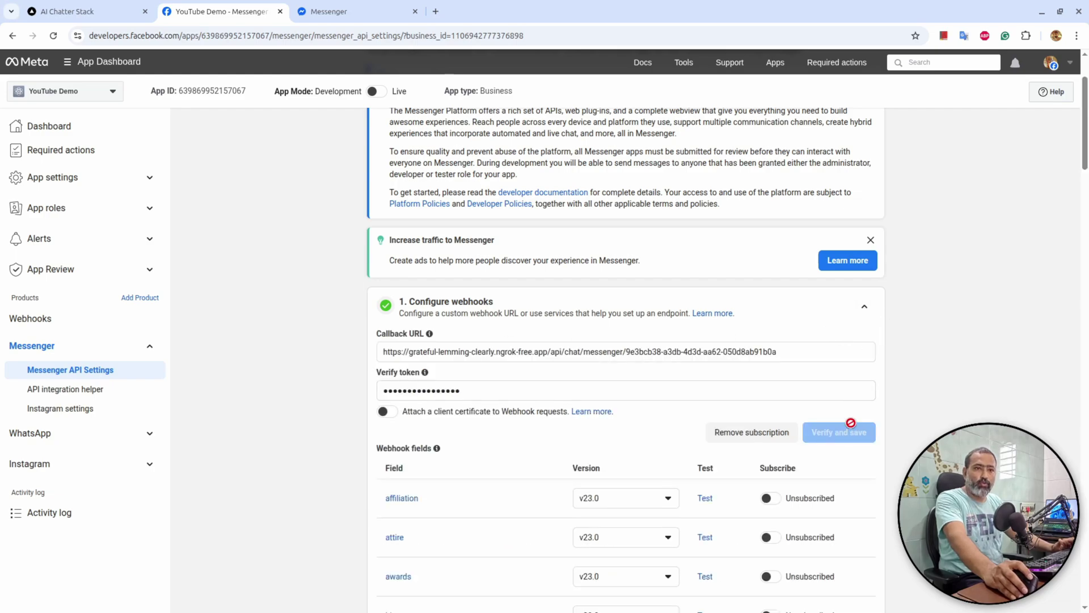
click(736, 353)
key(ctrl+a)
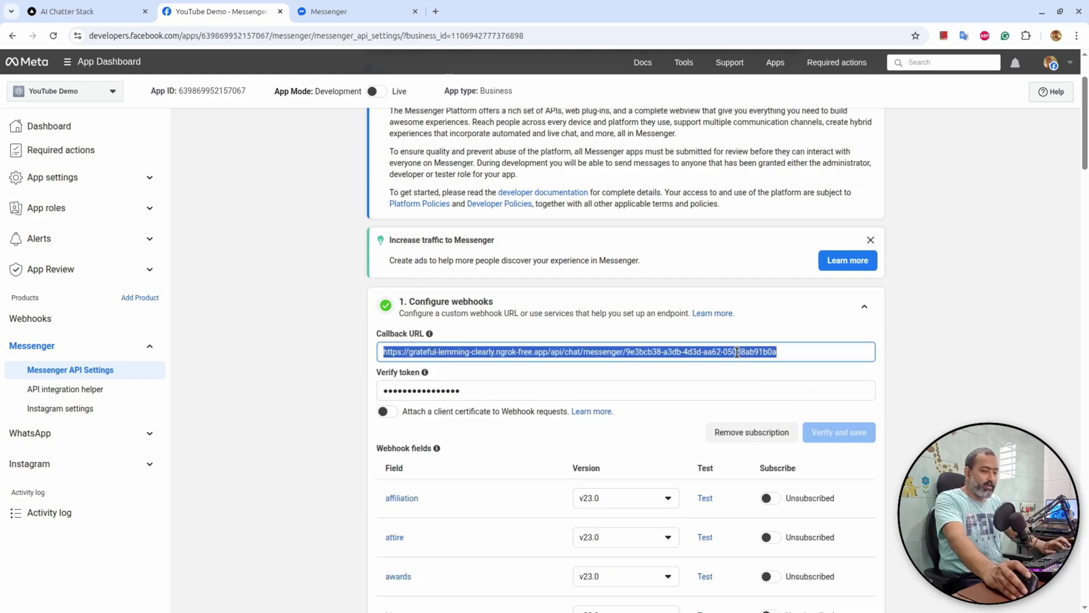
key(ctrl+v)
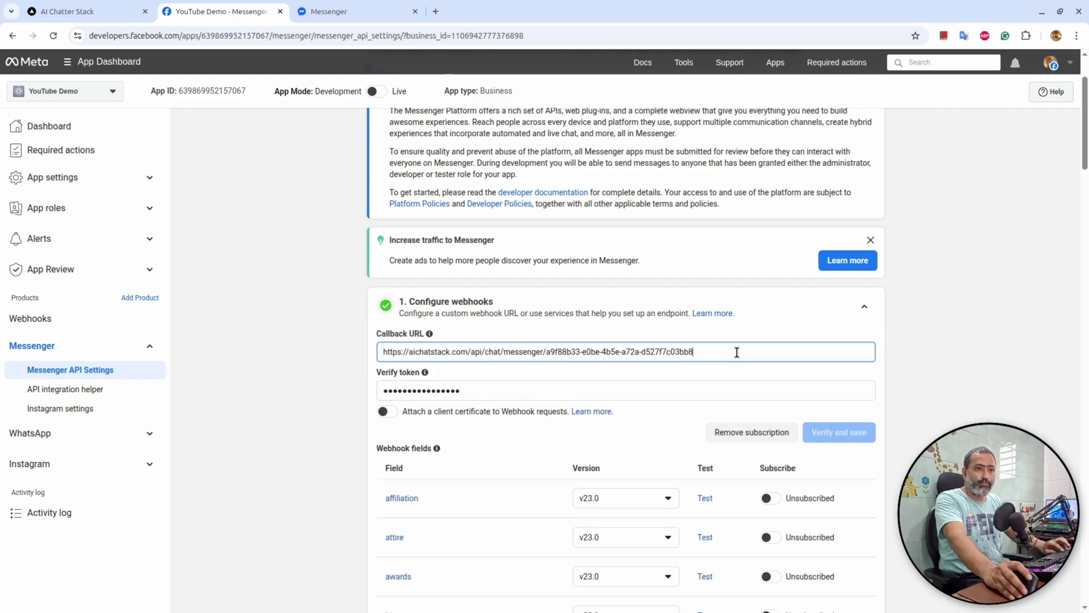
Copy the connection's verification token in AI Chatter Stack
click(60, 8)
click(500, 393)
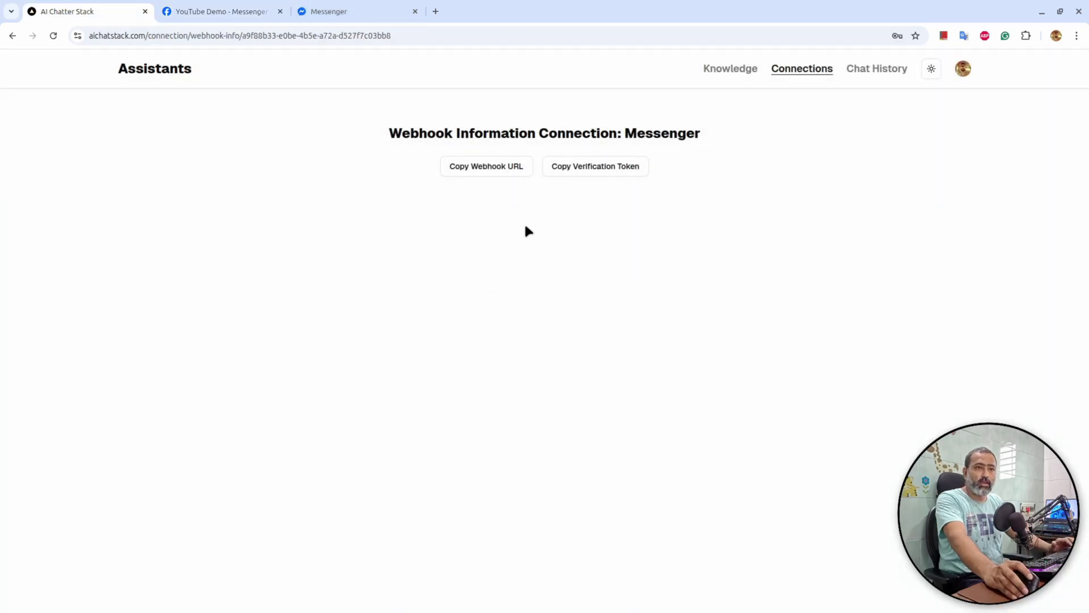
click(564, 166)
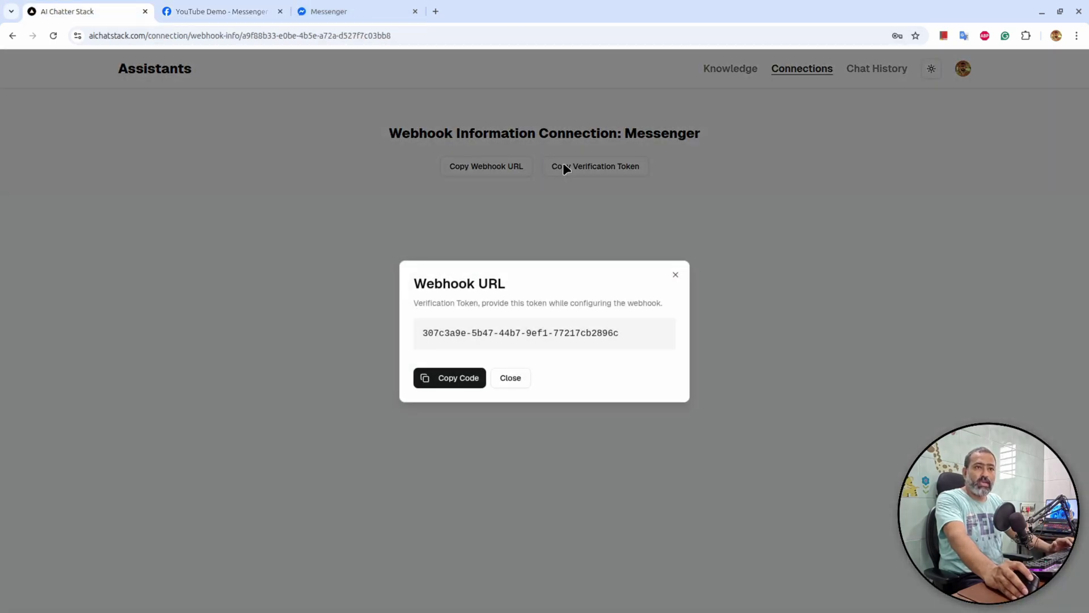
click(471, 379)
click(502, 378)
Replace the old Verify token with the AI Chatter Stack token, then verify and save
click(205, 8)
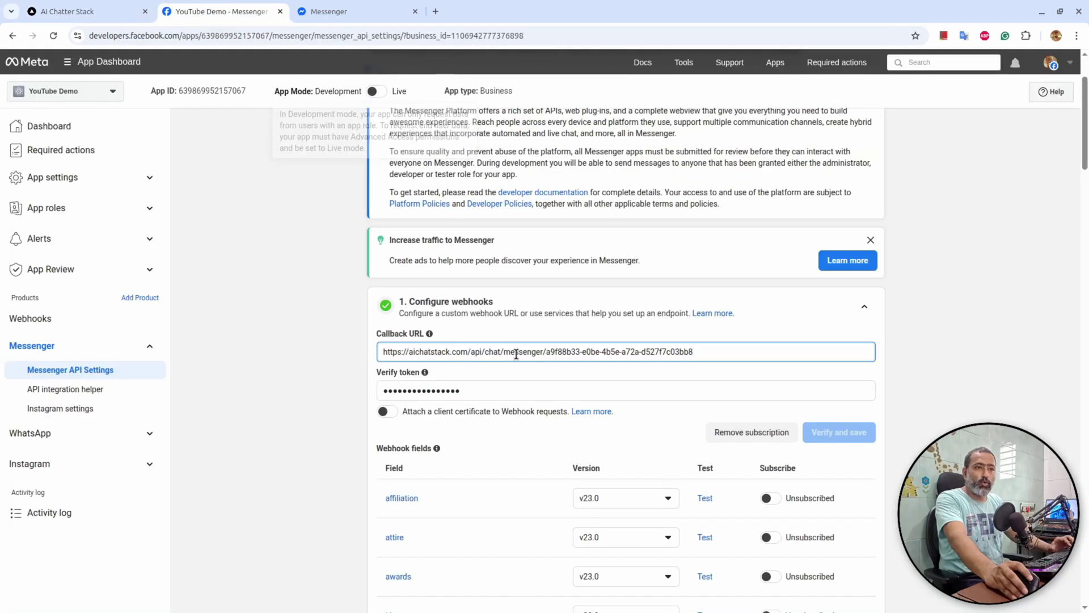
click(499, 391)
key(ctrl+a)
key(BackSpace)
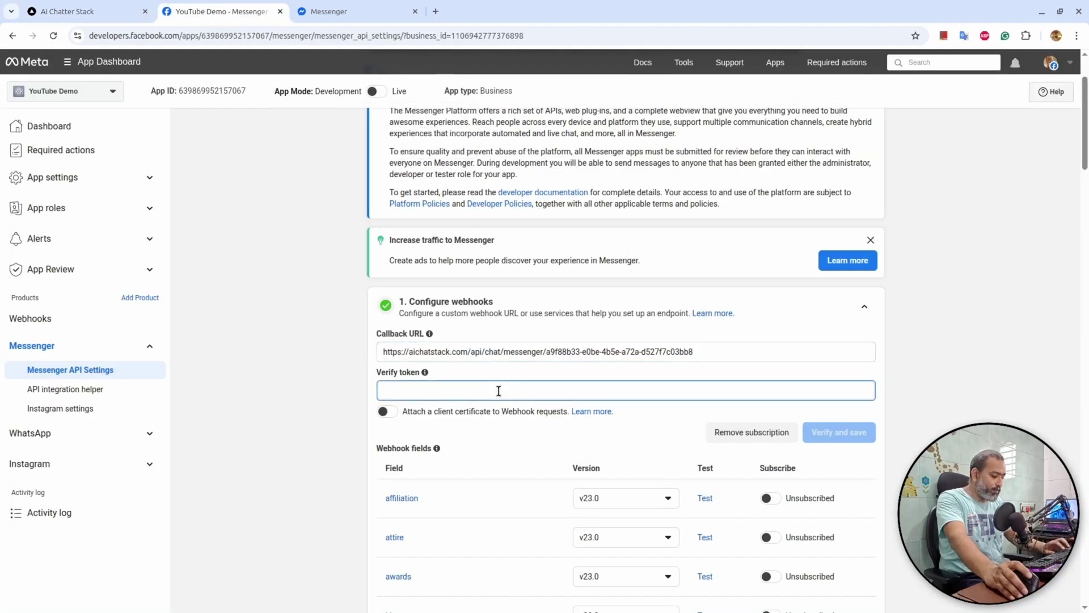
key(ctrl+v)
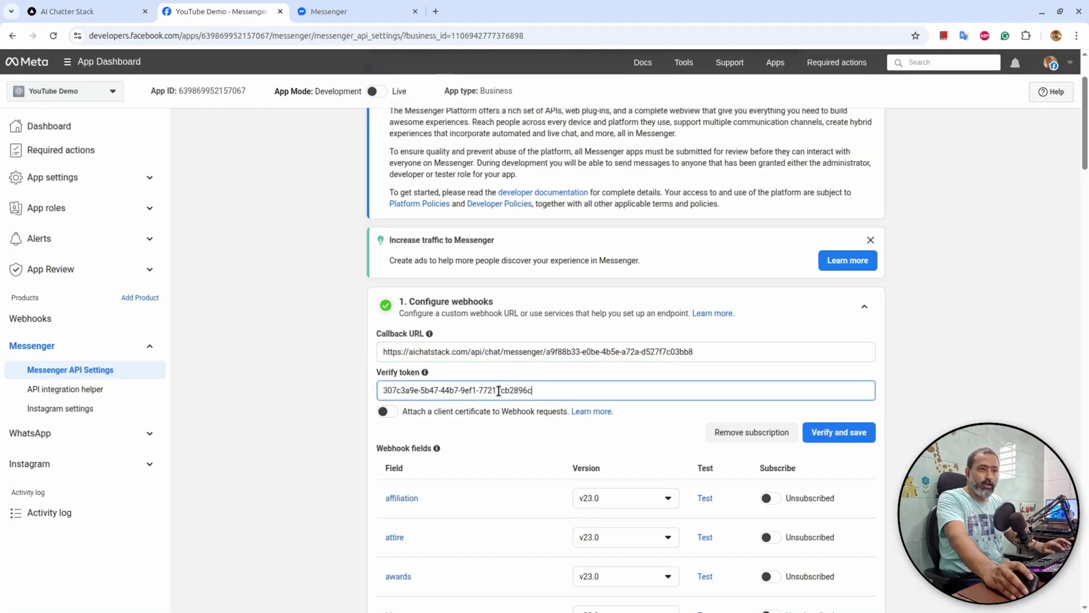
click(846, 434)
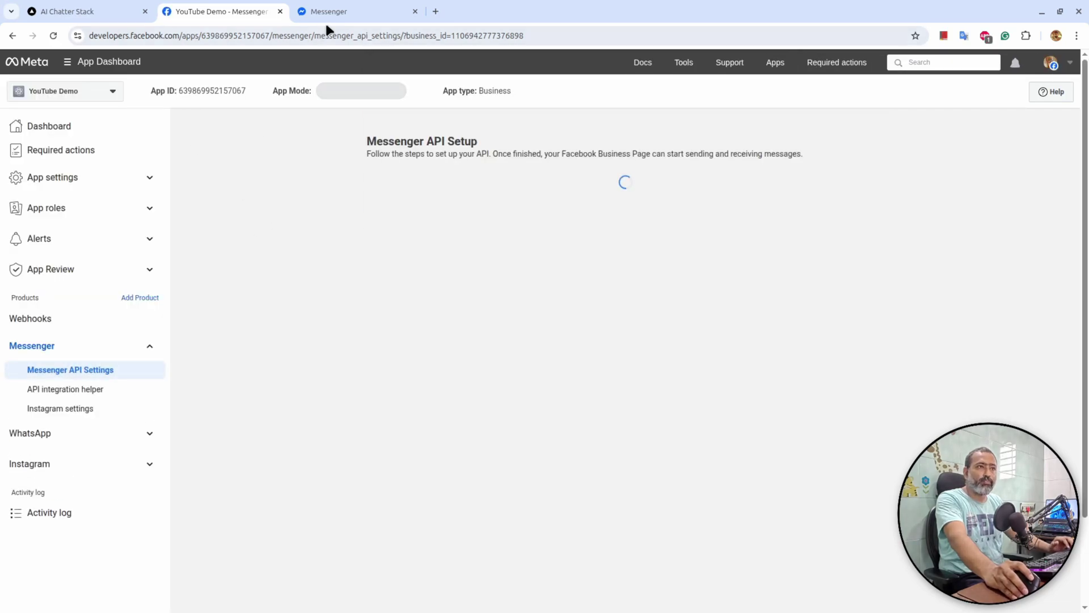
Send 'hi' to Client Demo Page in Messenger and check the bot's greeting reply
click(326, 13)
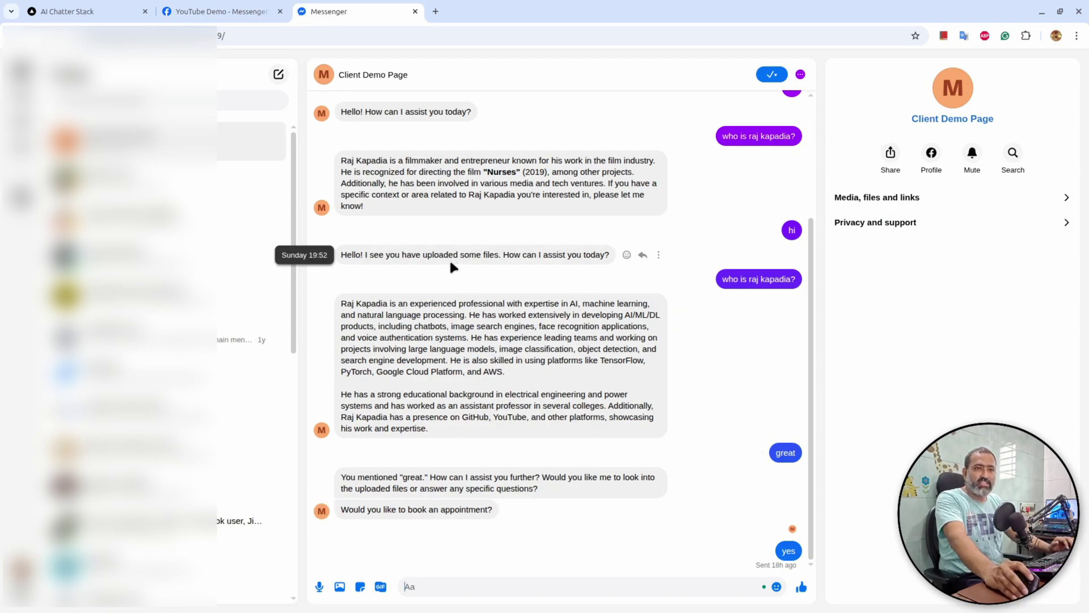
click(496, 585)
text(hi)
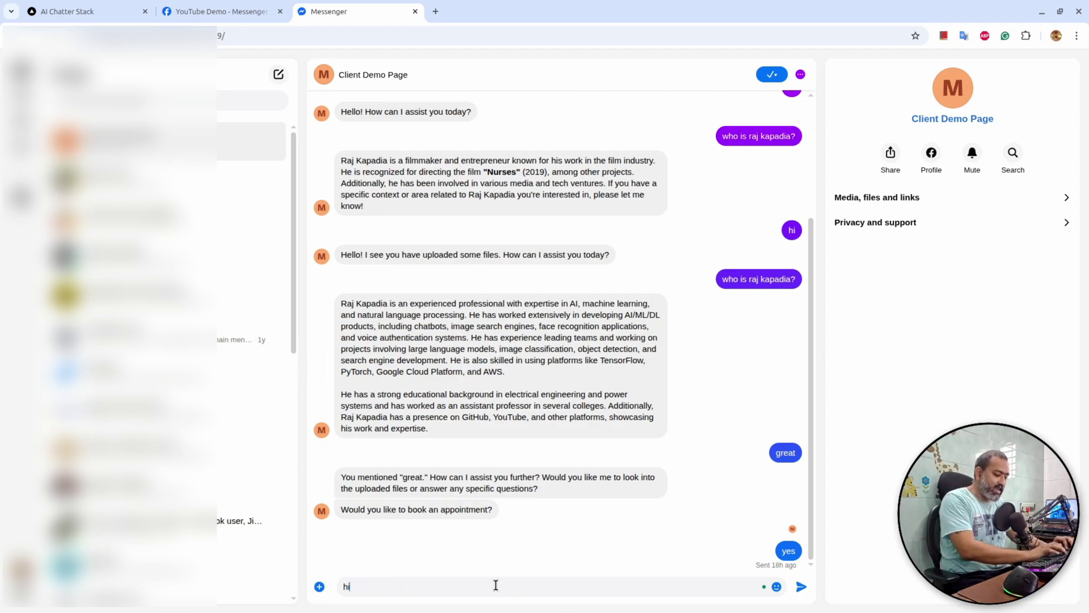
key(Return)
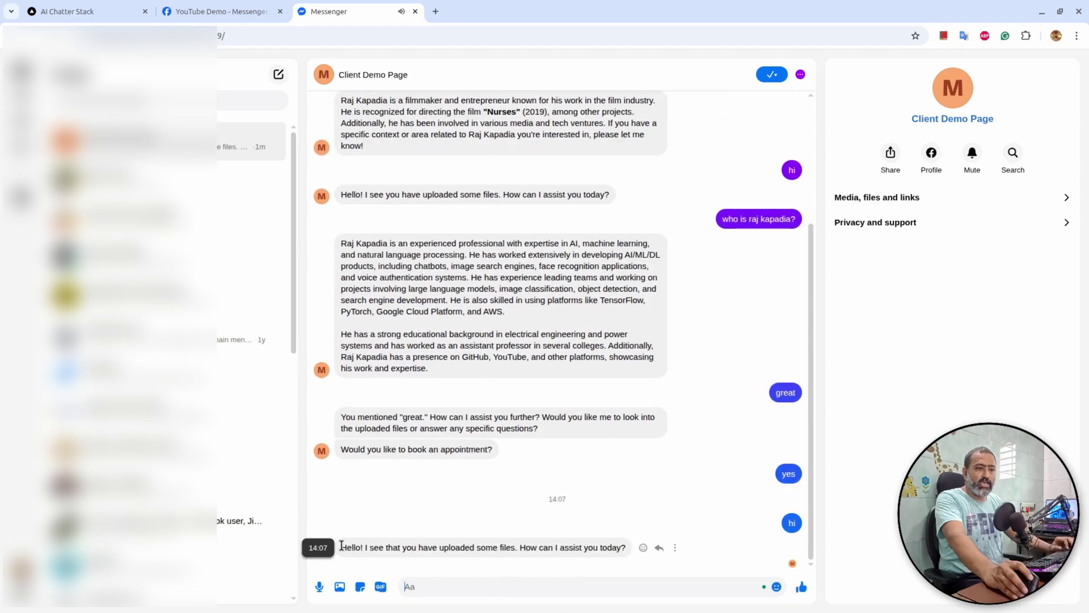
drag(341, 546, 587, 559)
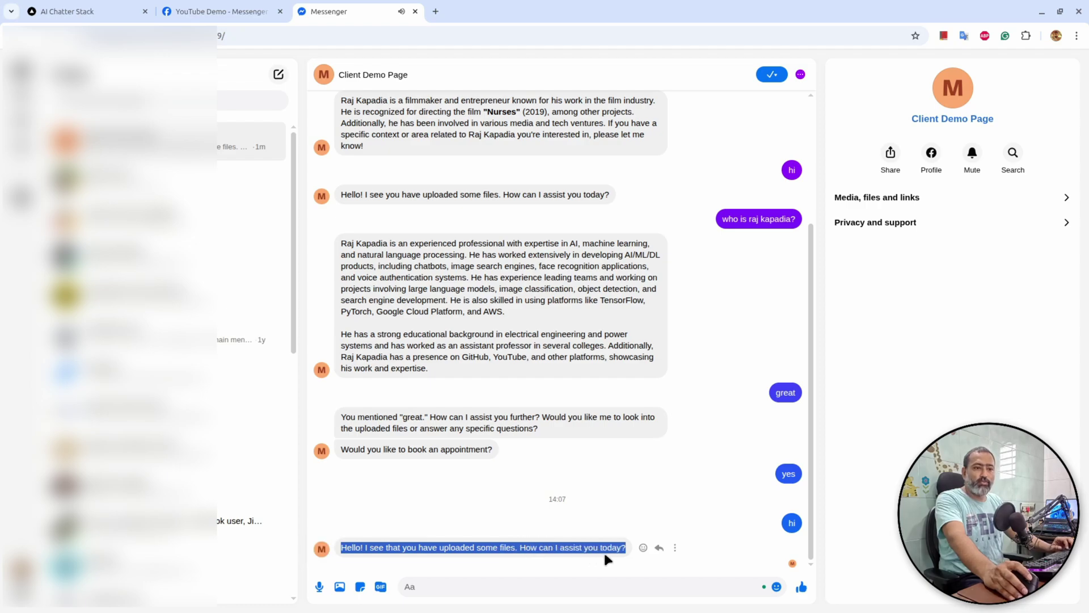
Ask the page who a specific person is and review the bot's detailed answer
click(566, 585)
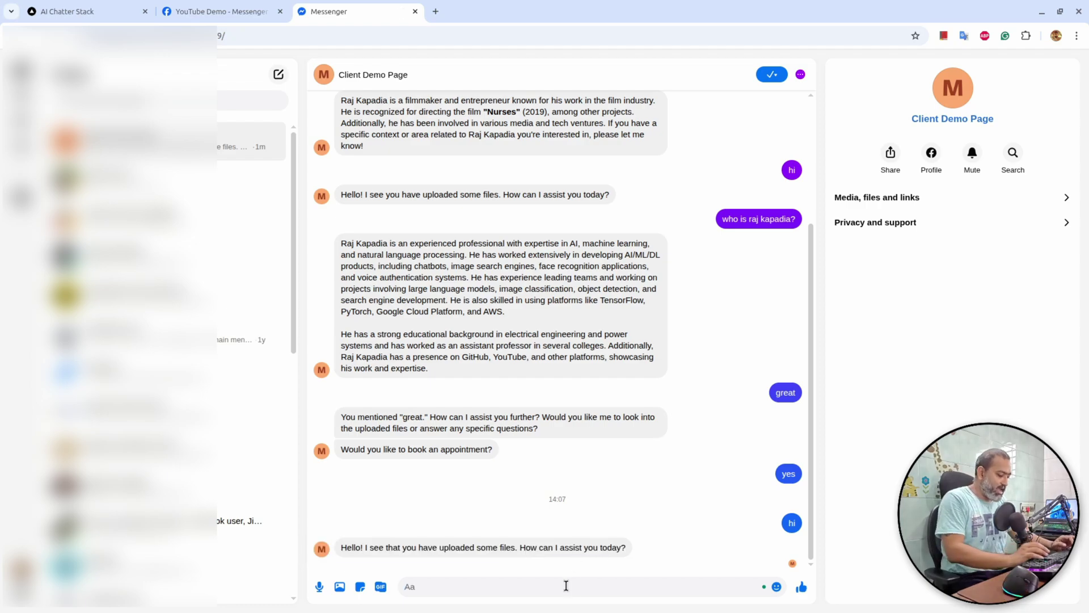
text(who is raj kapadia?)
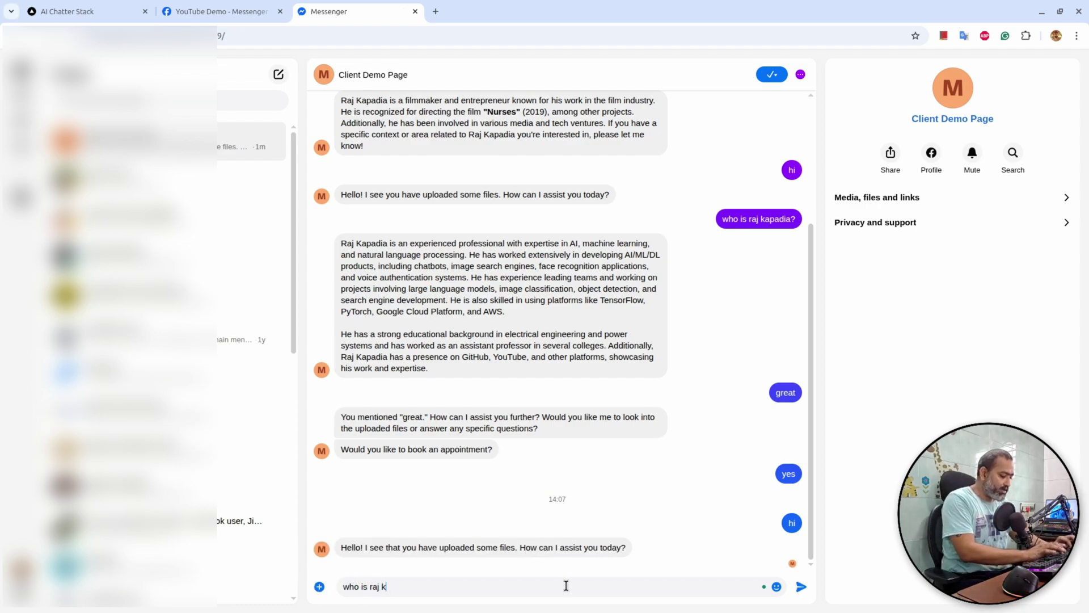
key(Return)
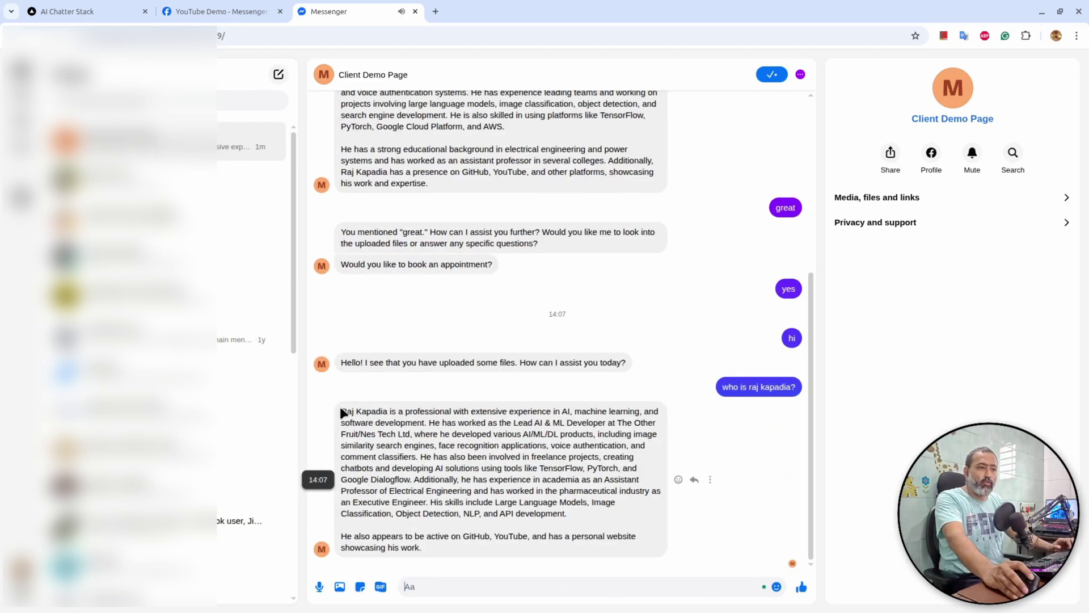
drag(341, 414, 445, 550)
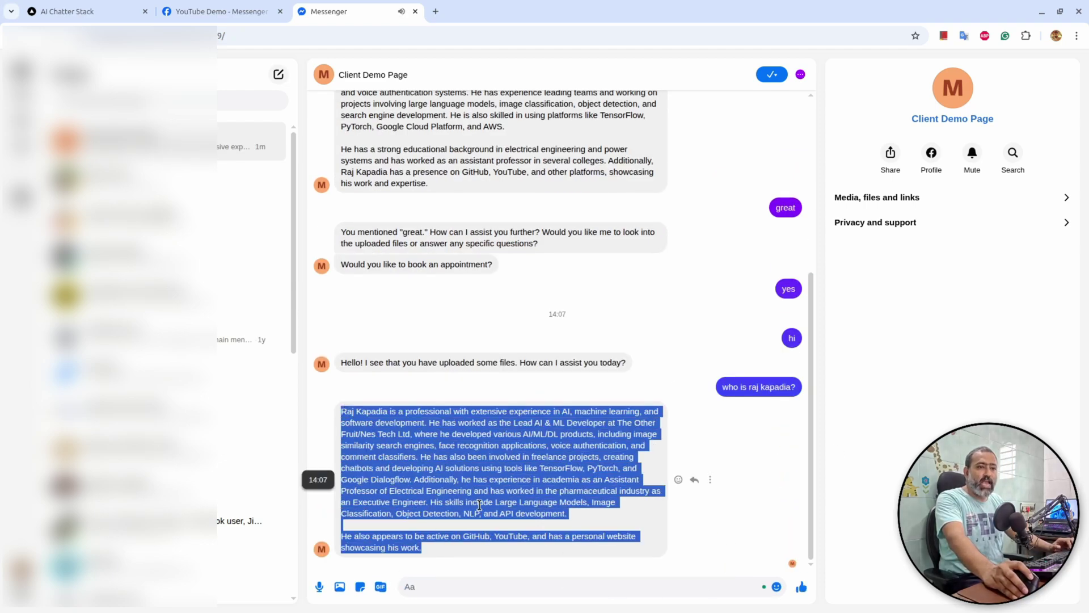
click(498, 468)
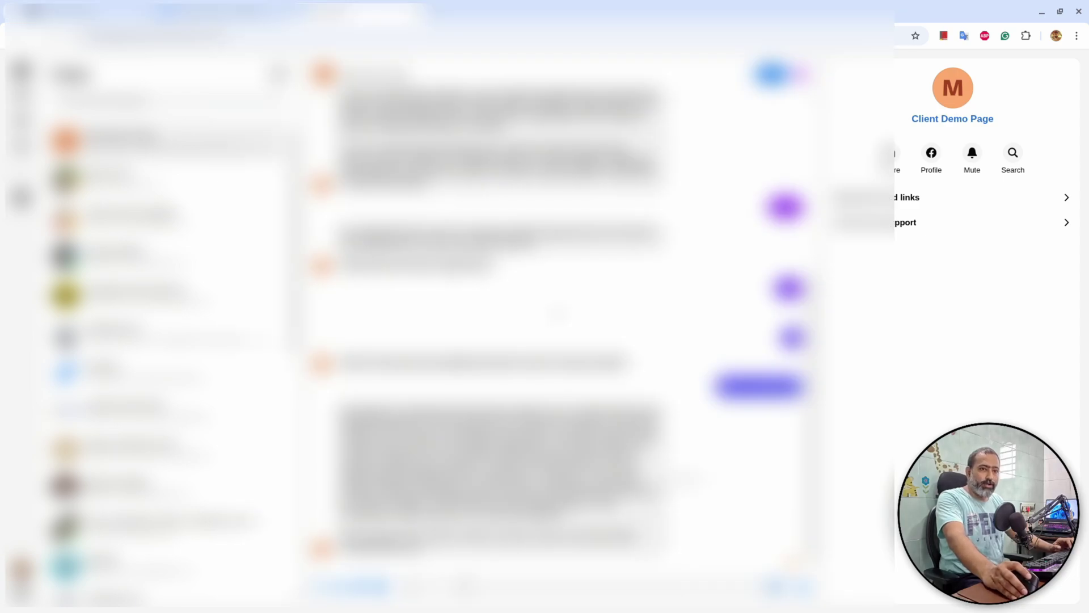
Tile Messenger on the right and AI Chatter Stack on the left, then open Chat History
key(super+Down)
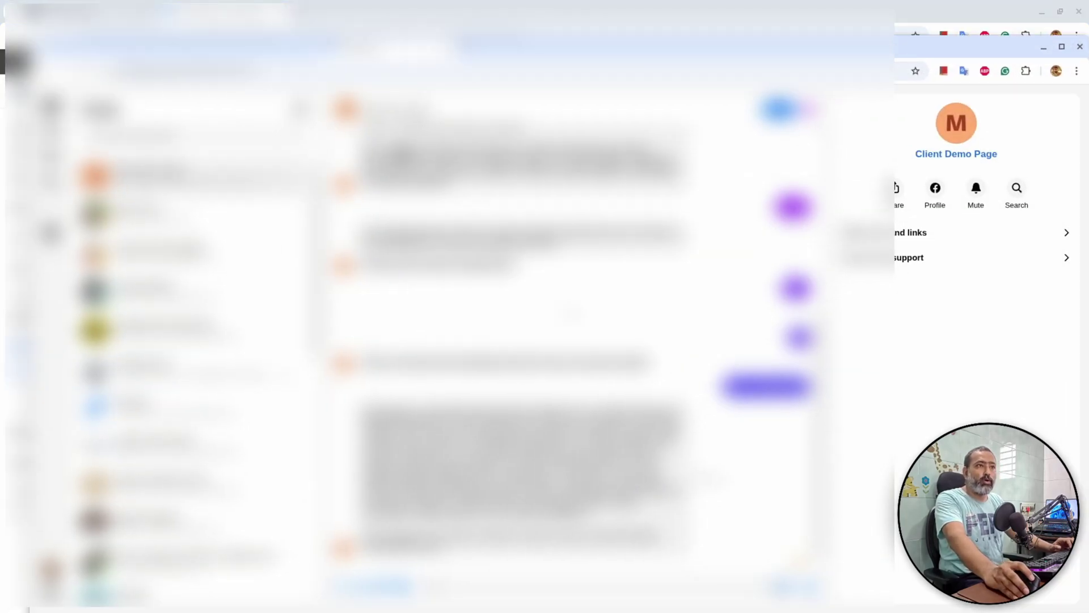
key(super+Right)
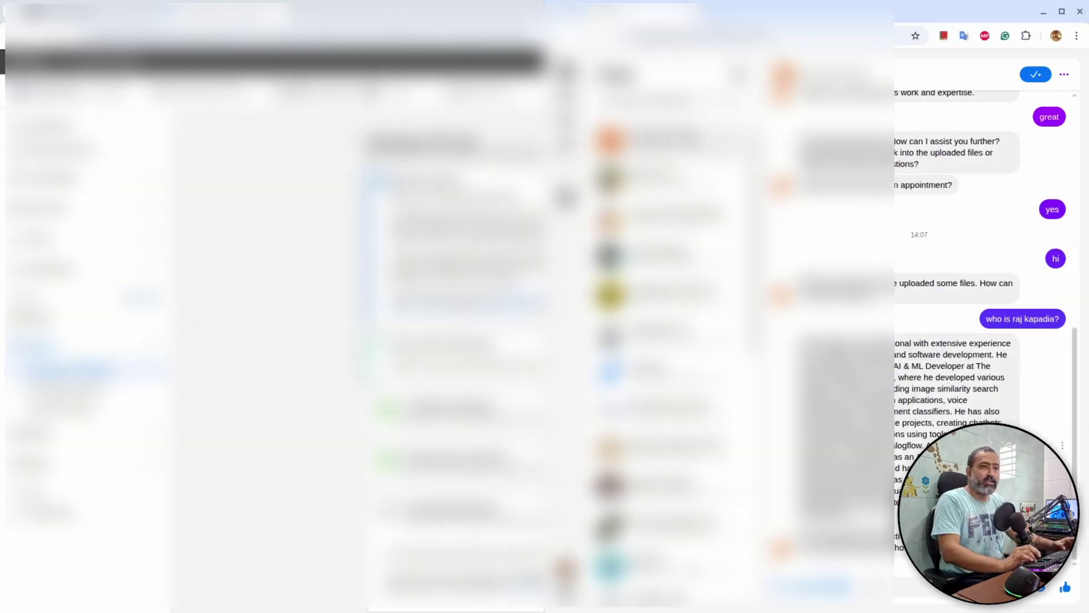
click(68, 12)
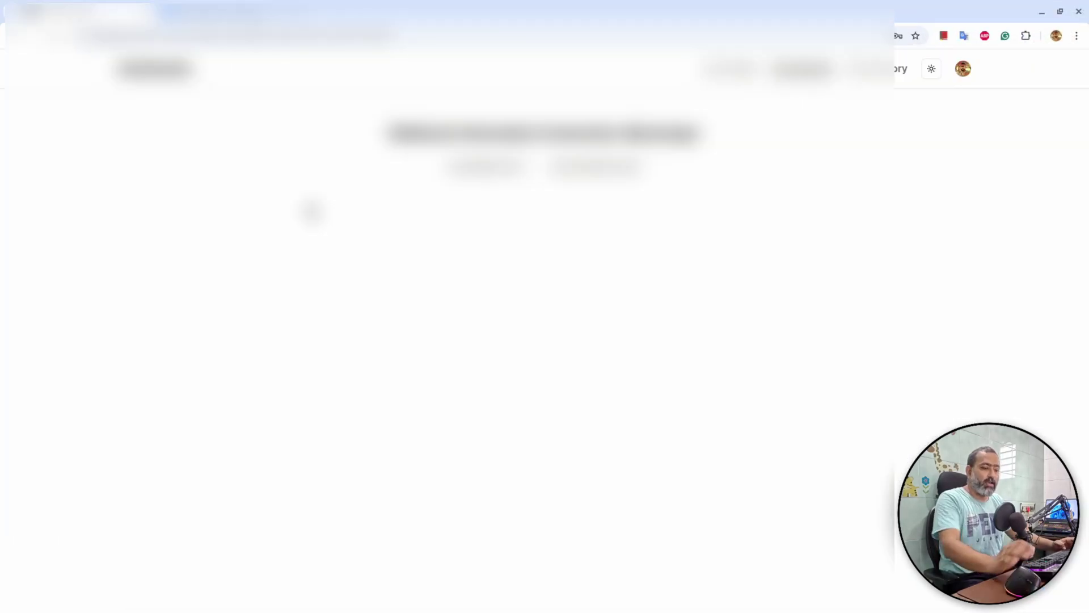
key(super+Left)
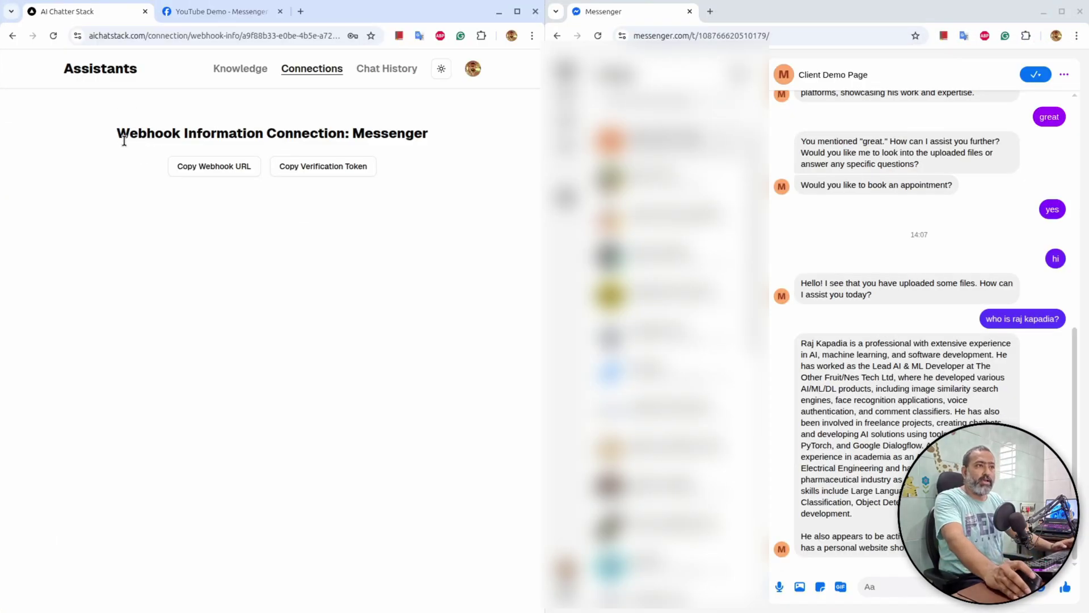
click(383, 77)
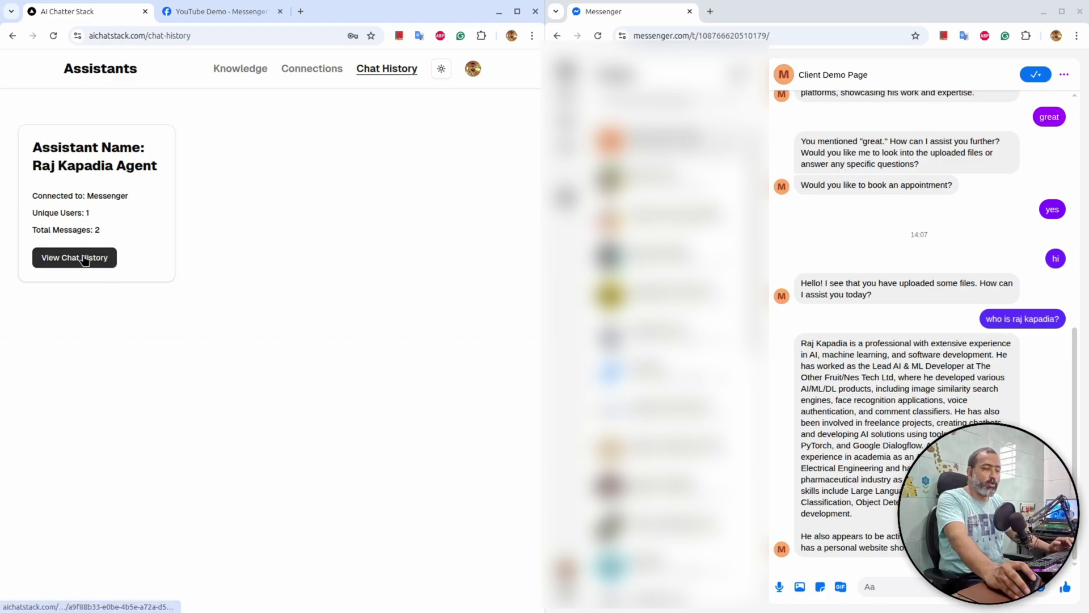
Open the assistant's full chat history, select the Messenger user, and switch on Disable AI
click(84, 260)
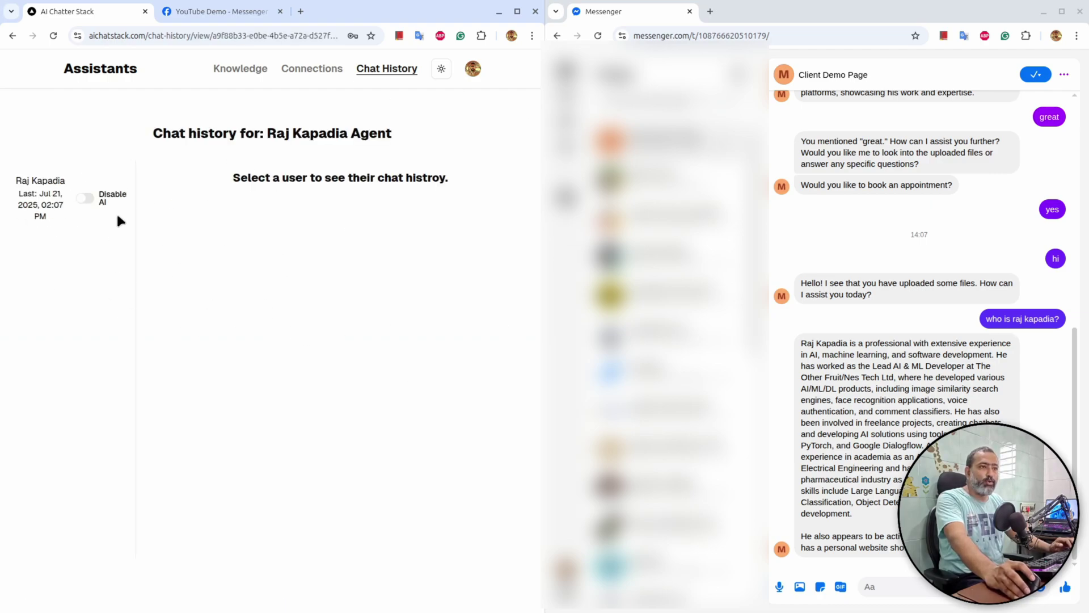
click(47, 192)
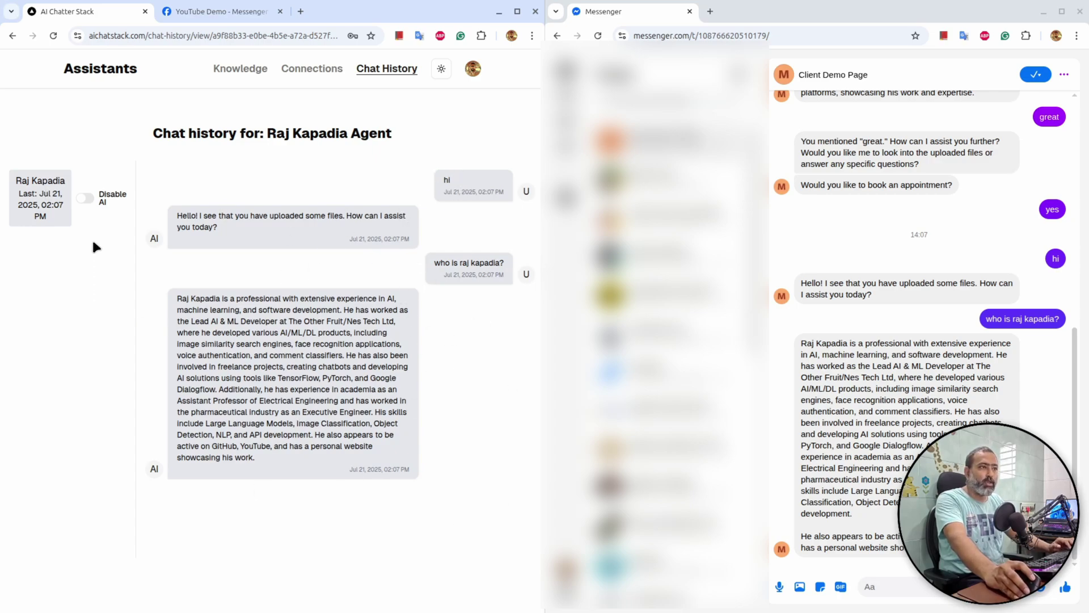
click(85, 198)
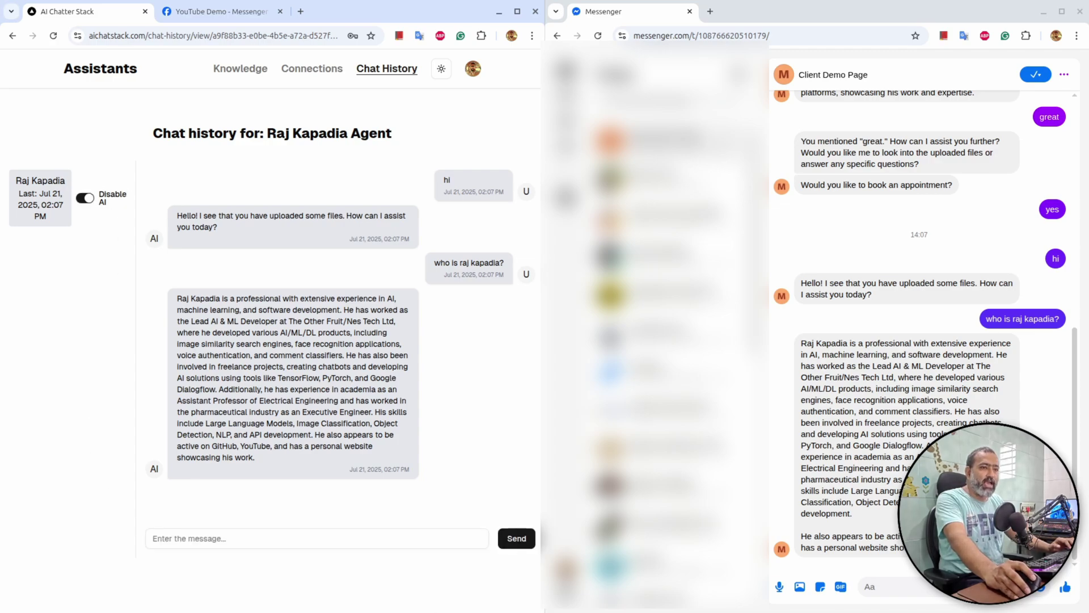
Send 'need an appointment' from Messenger and spot it arriving in the chat history
click(920, 585)
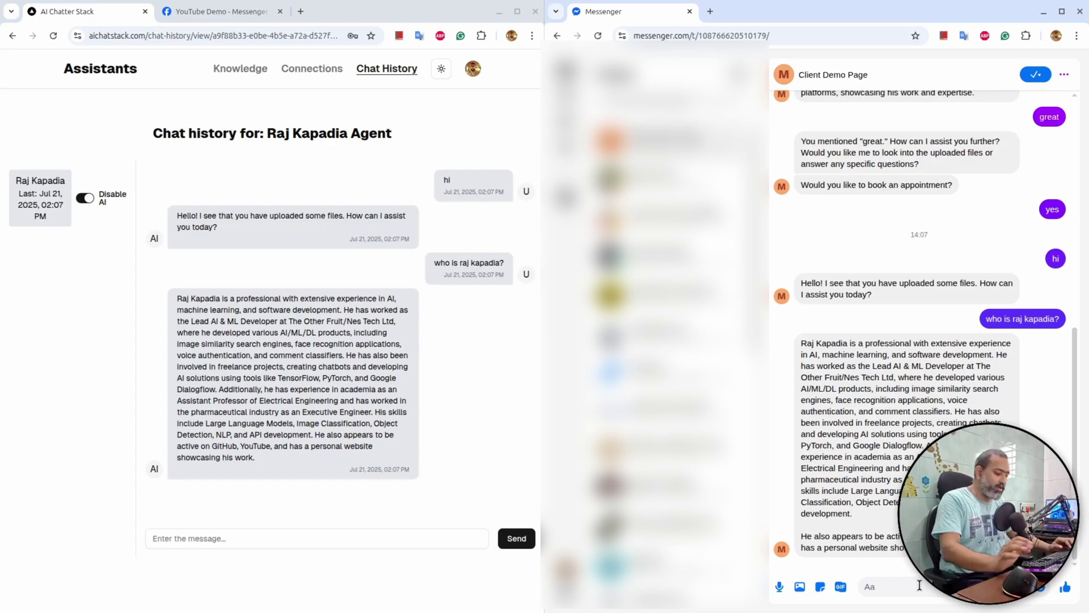
text(need an)
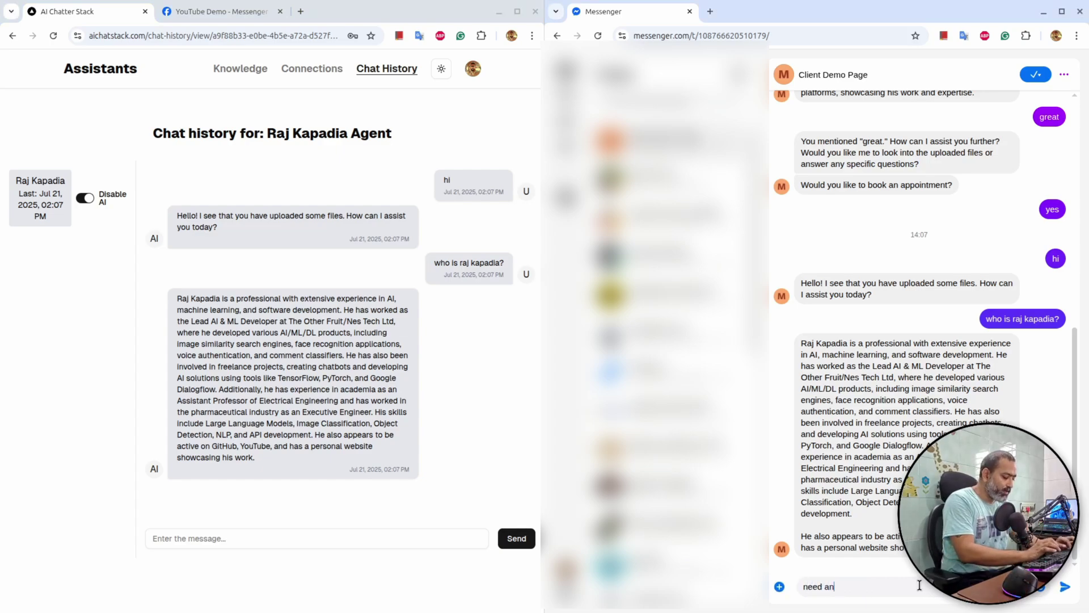
text( appointment)
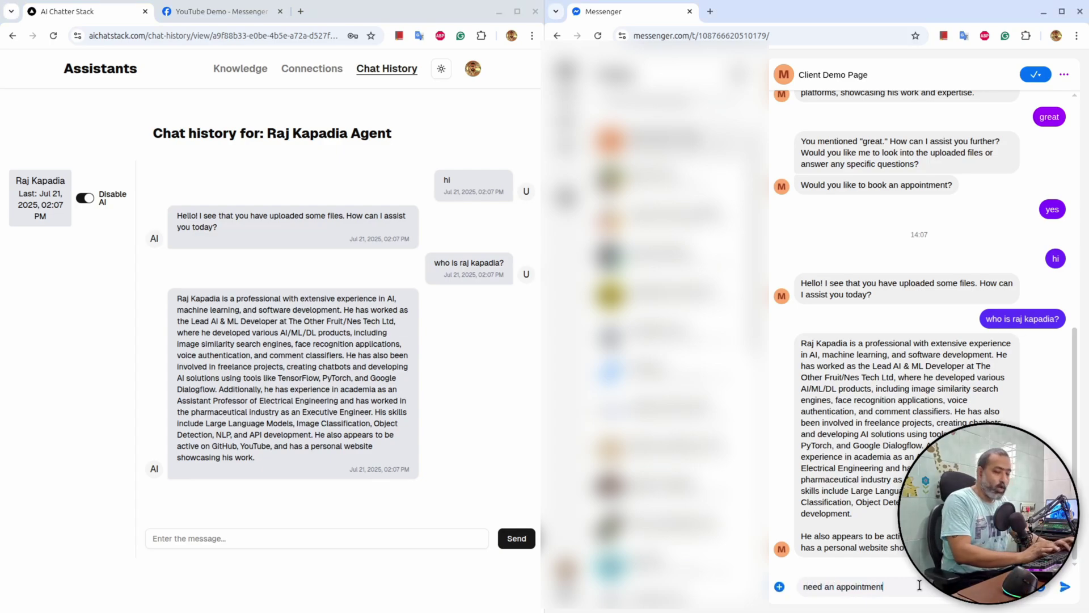
key(Return)
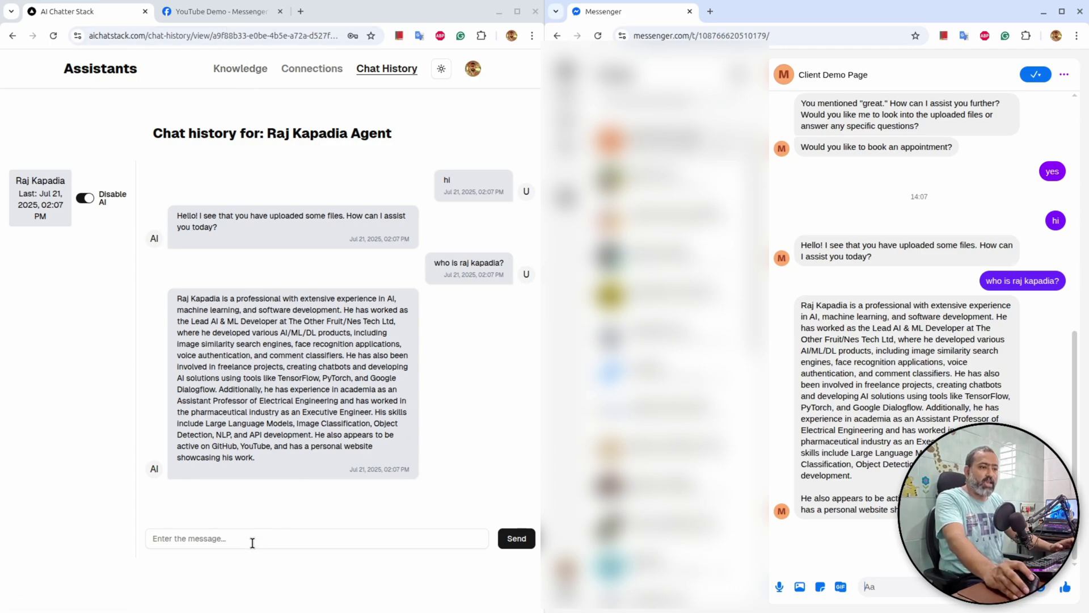
drag(426, 493, 491, 494)
Reply manually 'how about tomorrow at 5 pm?' and answer 'yes, that will work' from Messenger
click(308, 538)
text(h)
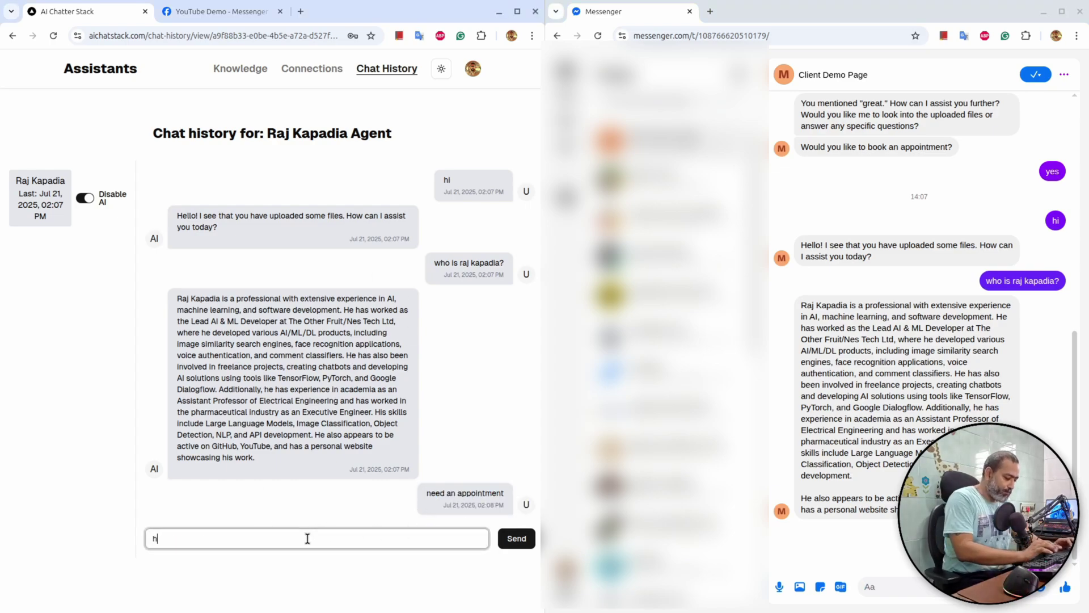
text(ow about tomo)
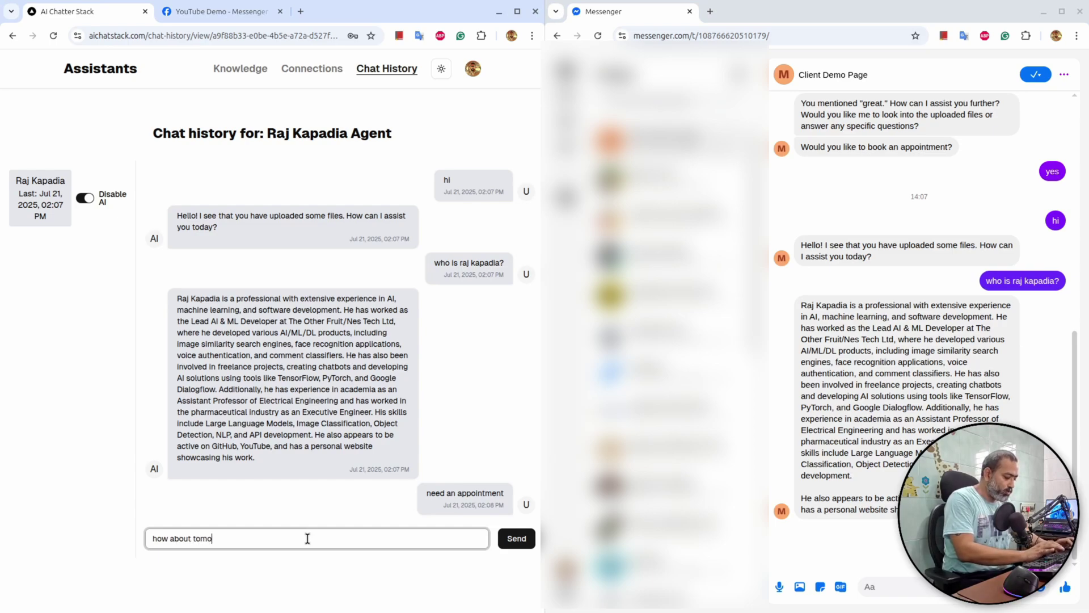
text(rrow at 5 pm?)
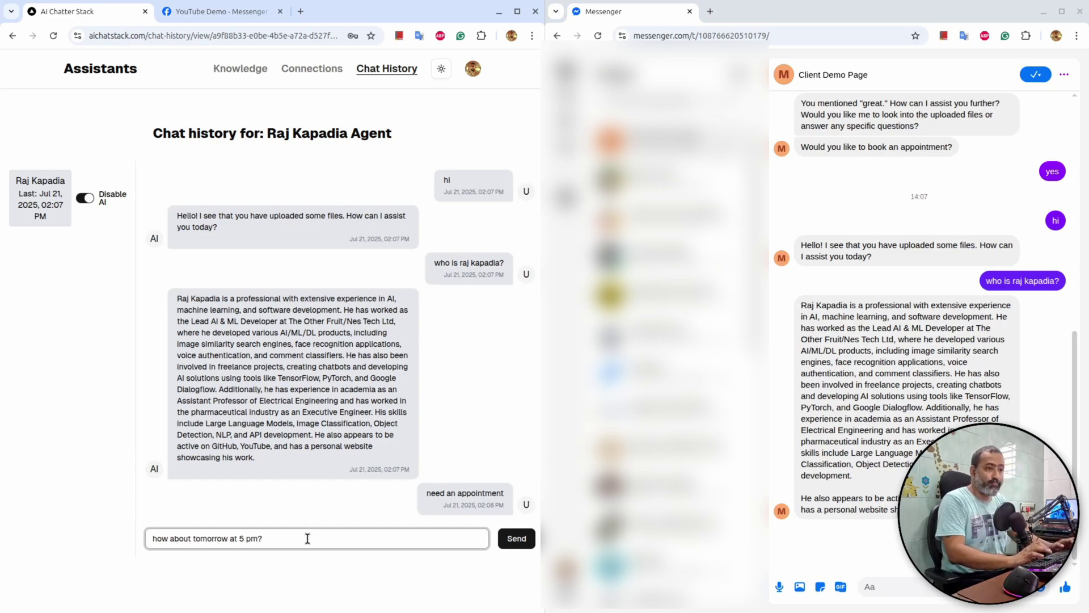
key(Return)
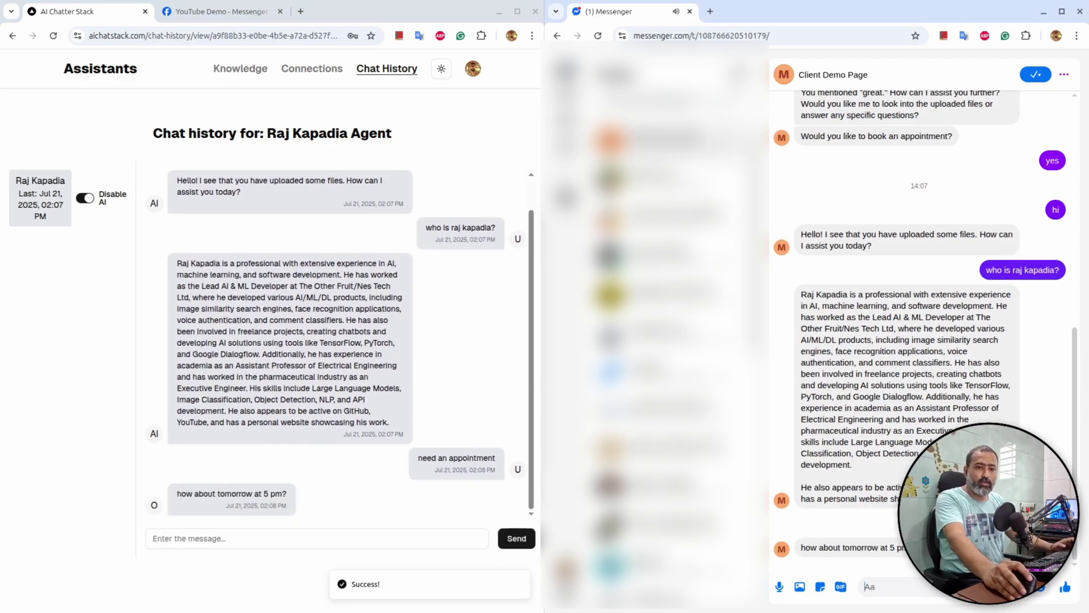
text(yes)
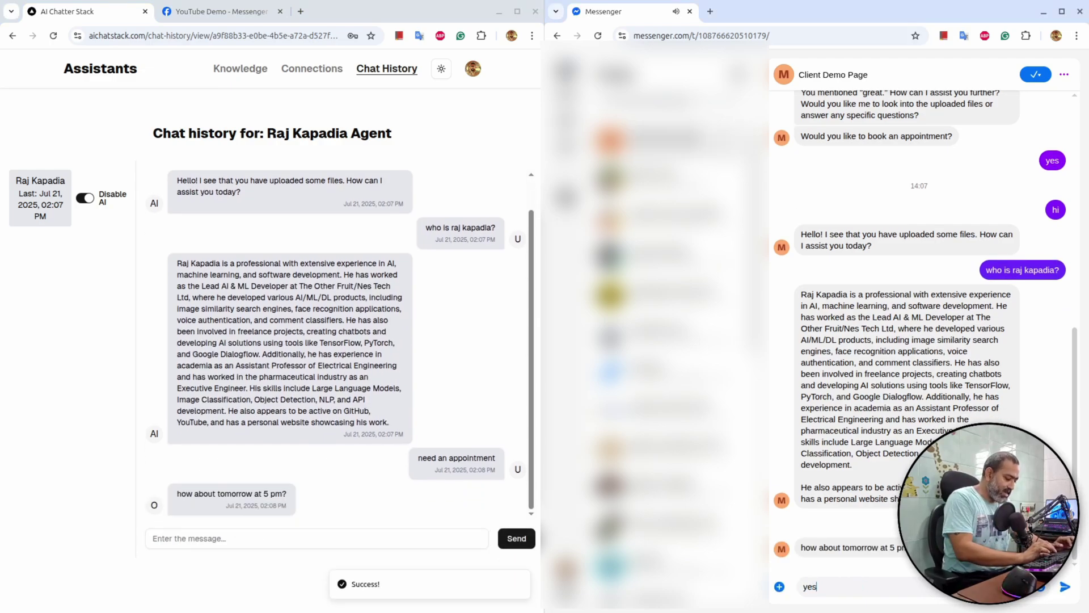
text(, that wi)
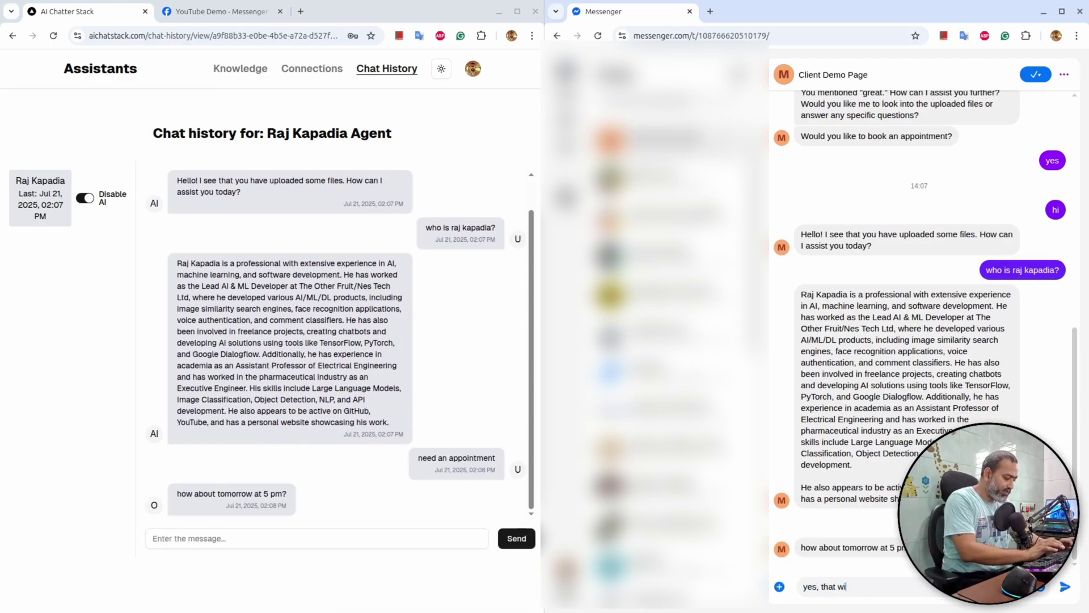
text(ll work)
key(Return)
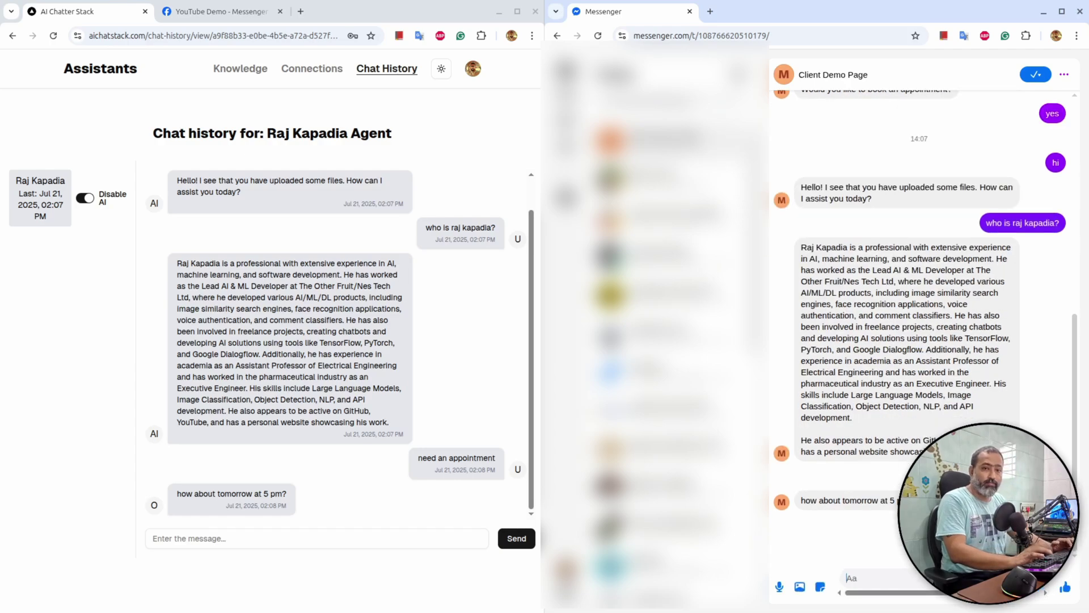
Send the manual confirmation 'confirmed, looking forward to' to the user
click(264, 547)
text(c)
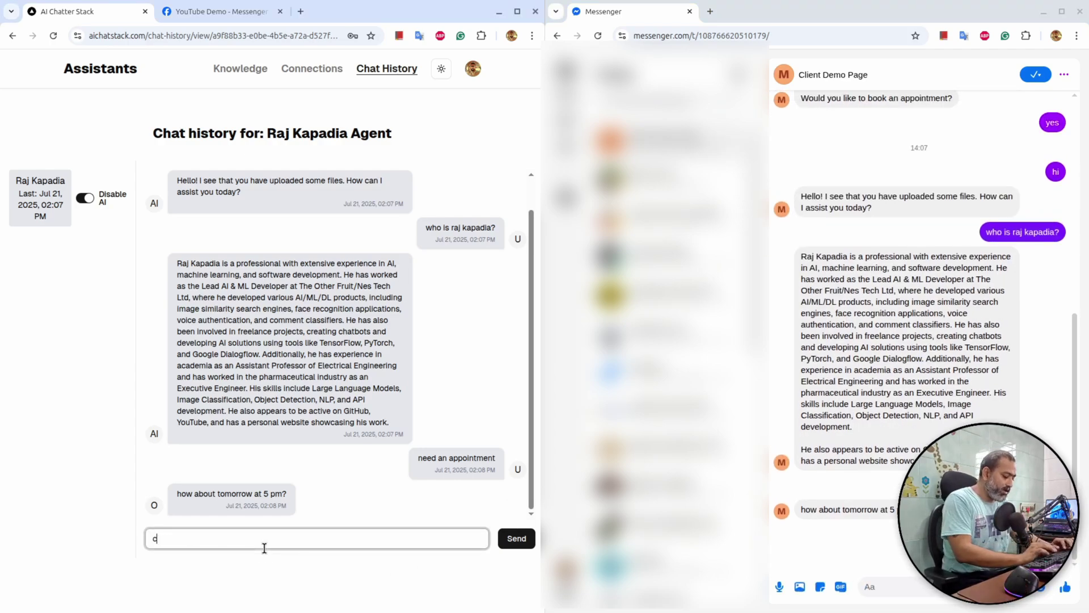
text(onfirmed, looking)
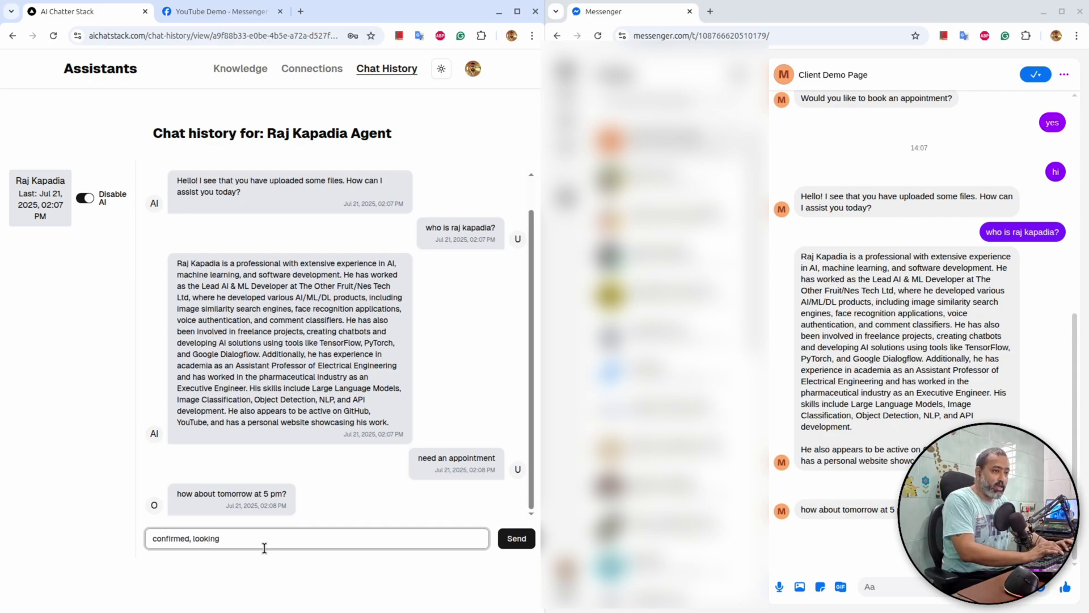
text( forward t)
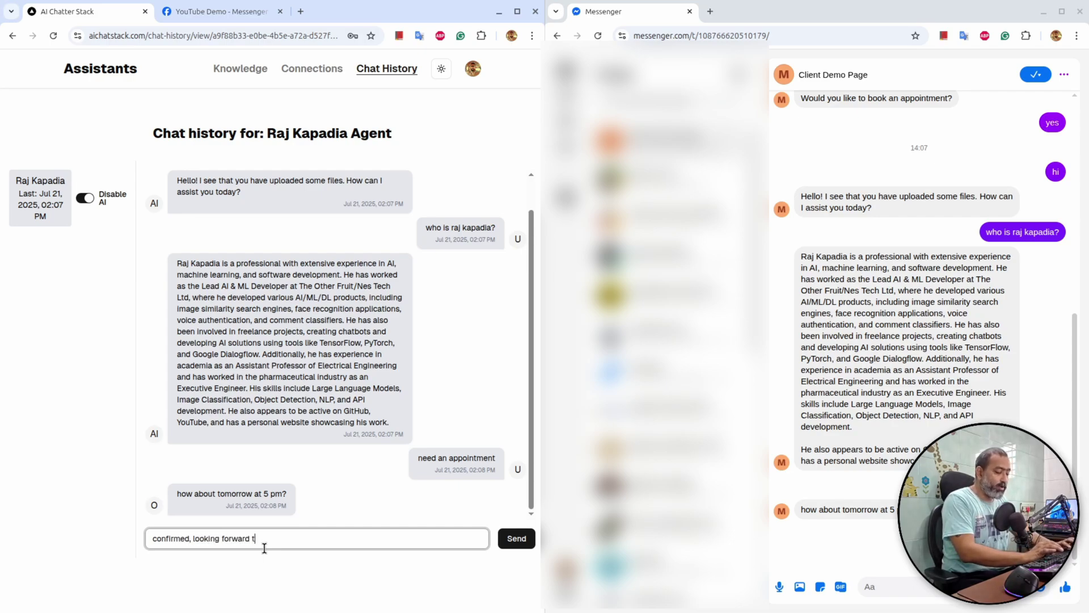
text(o it)
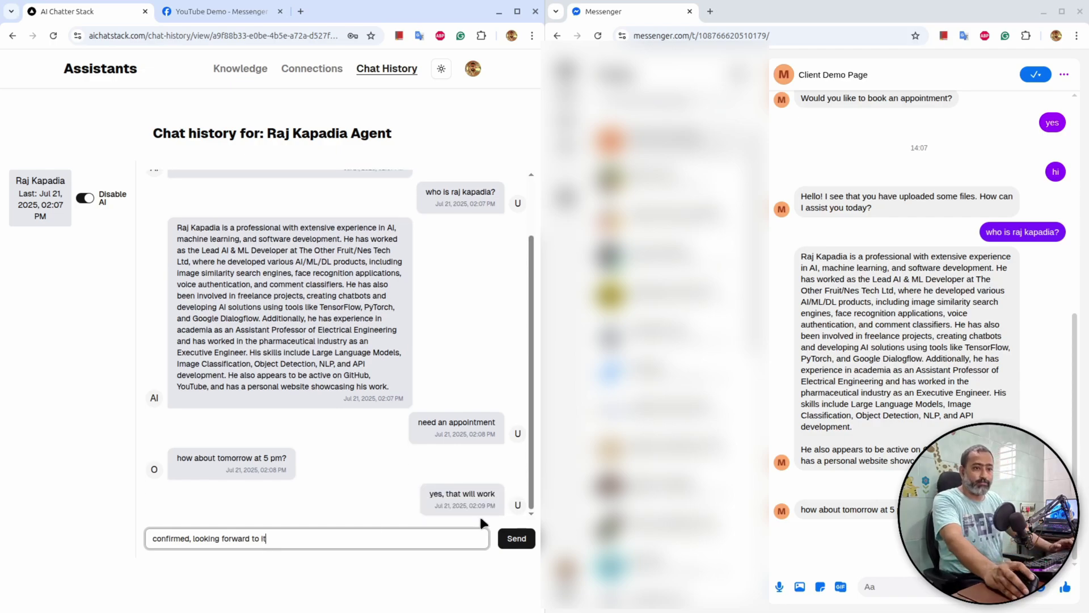
click(521, 539)
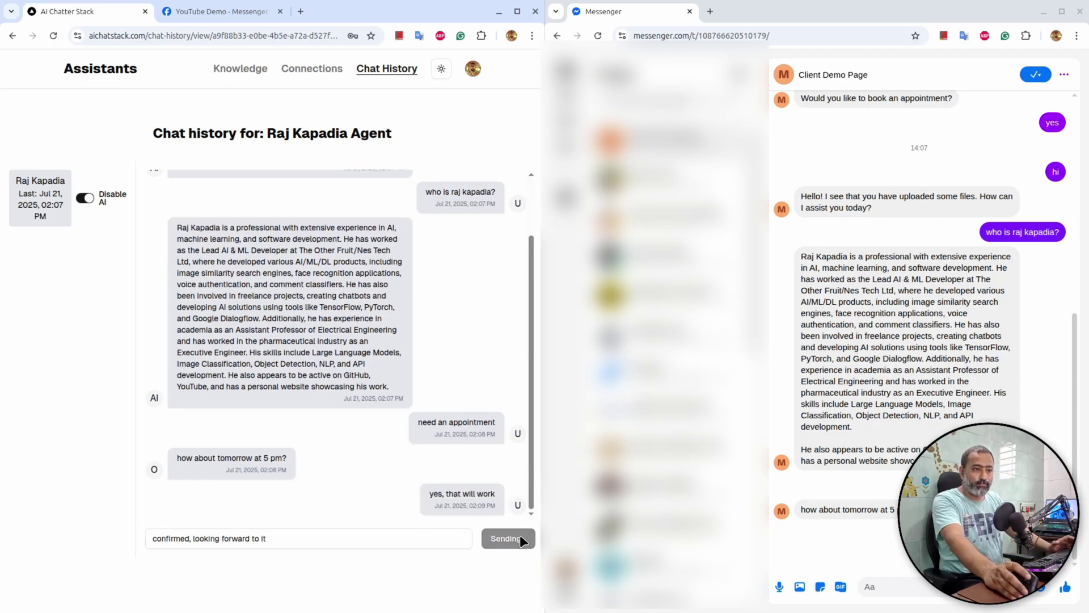